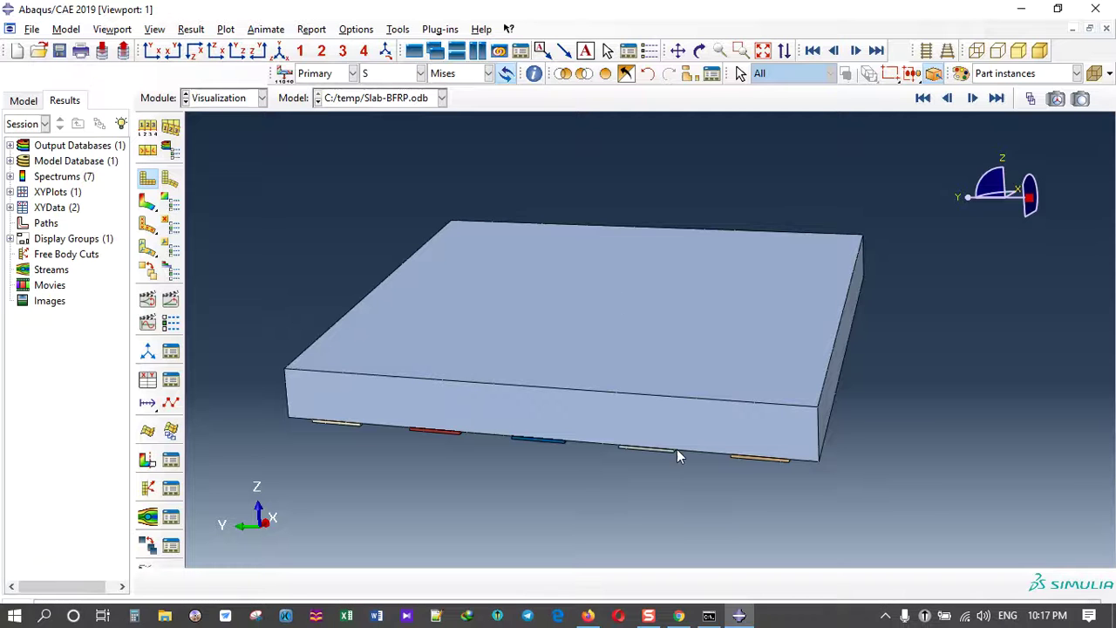
Orbit the slab to an oblique view of its striped underside.
click(700, 50)
mouse_move(595, 326)
mouse_down()
mouse_move(593, 212)
mouse_move(583, 279)
mouse_move(593, 326)
mouse_move(593, 309)
mouse_up()
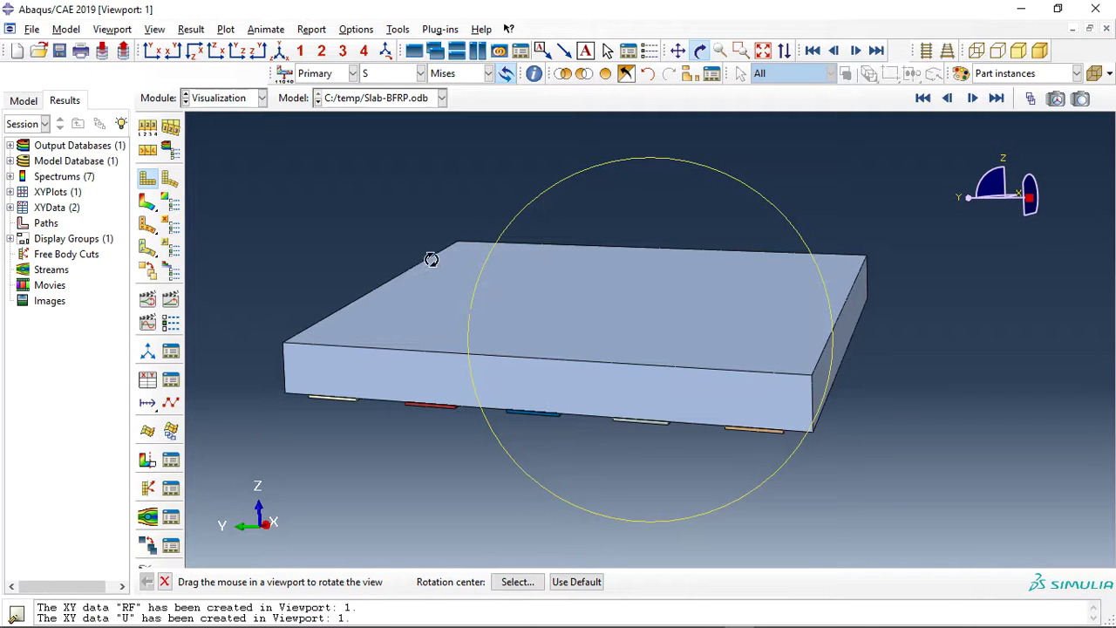
drag(599, 365, 620, 291)
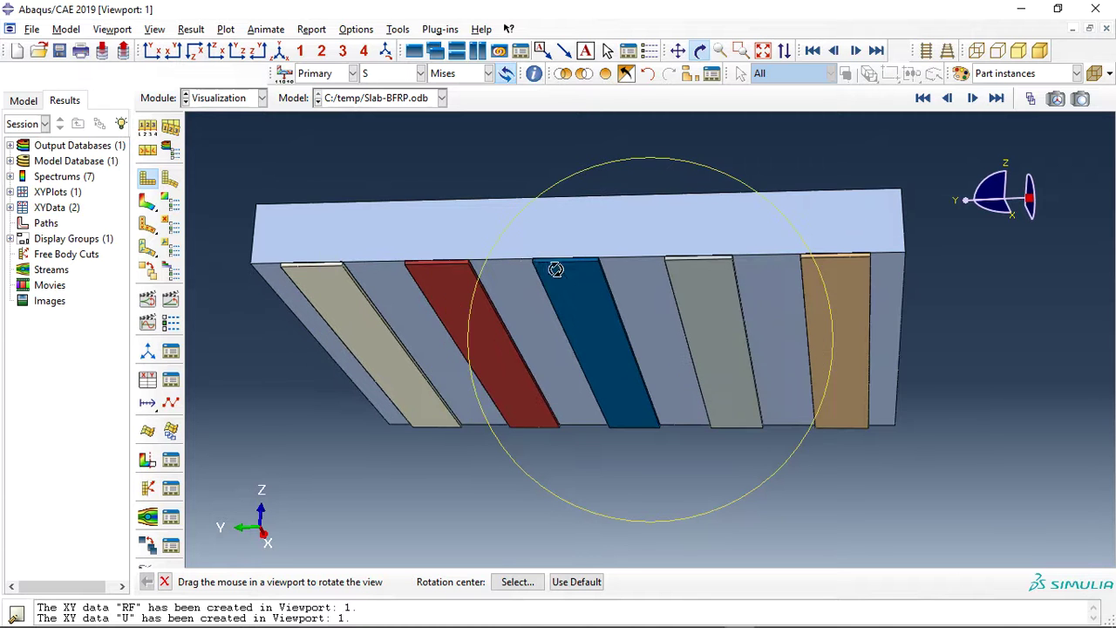
drag(578, 279, 668, 273)
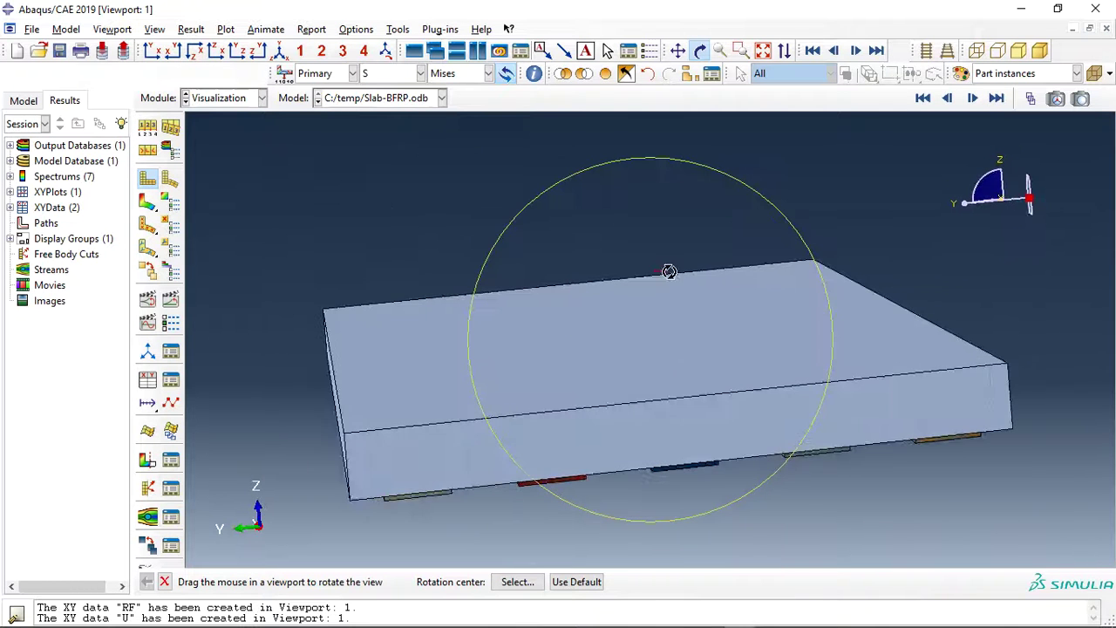
key(Escape)
Plot Mises stress contours on the deformed slab and animate them through the time history.
click(147, 202)
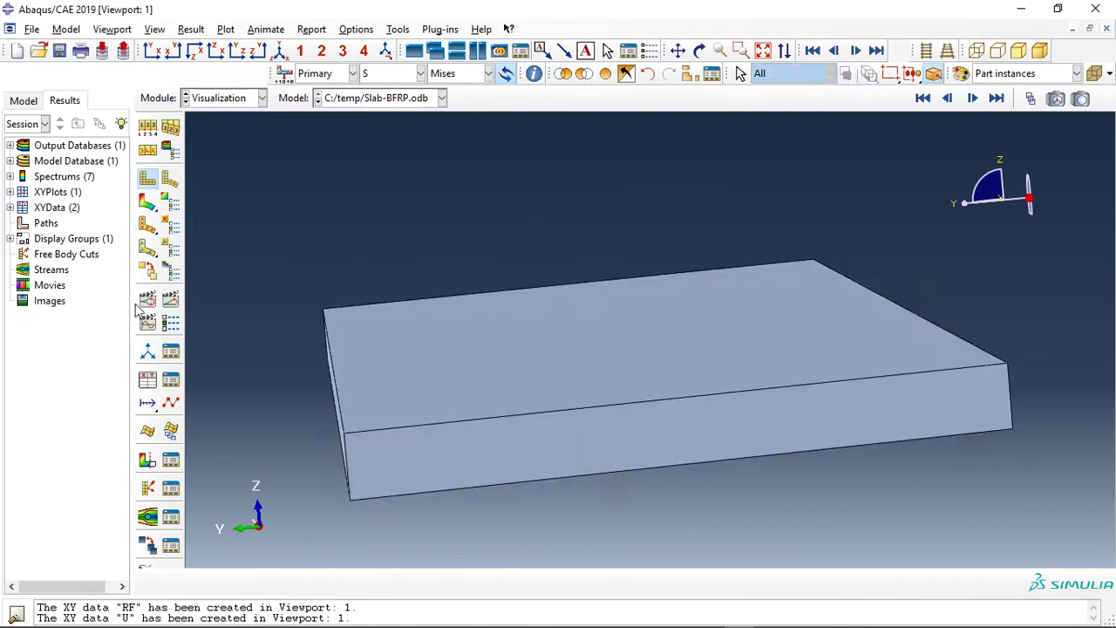
click(699, 51)
drag(822, 304, 319, 309)
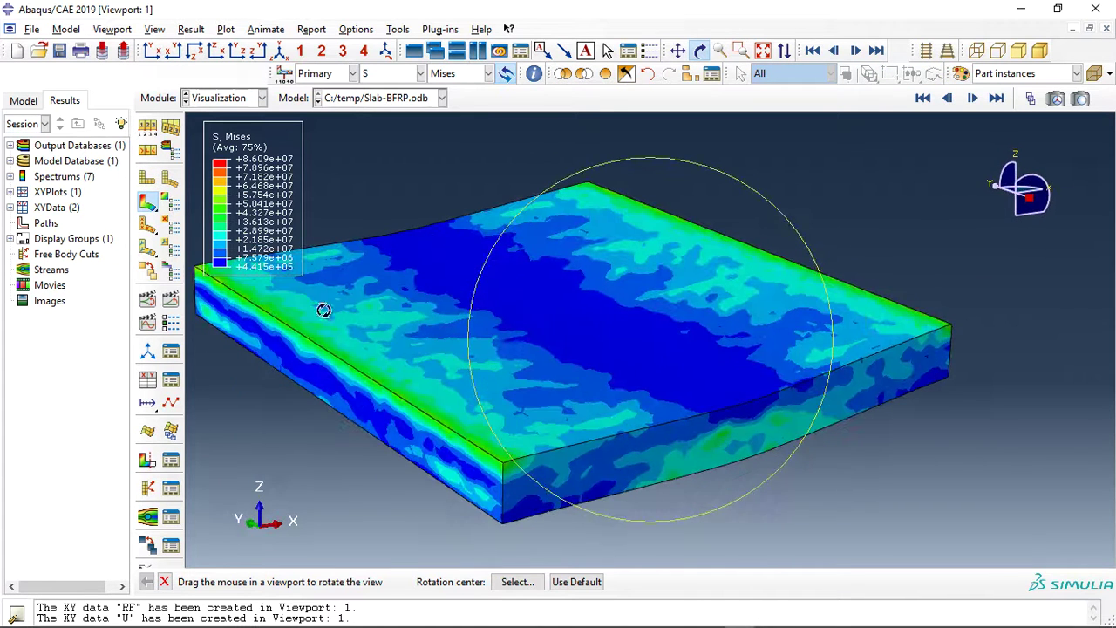
click(172, 301)
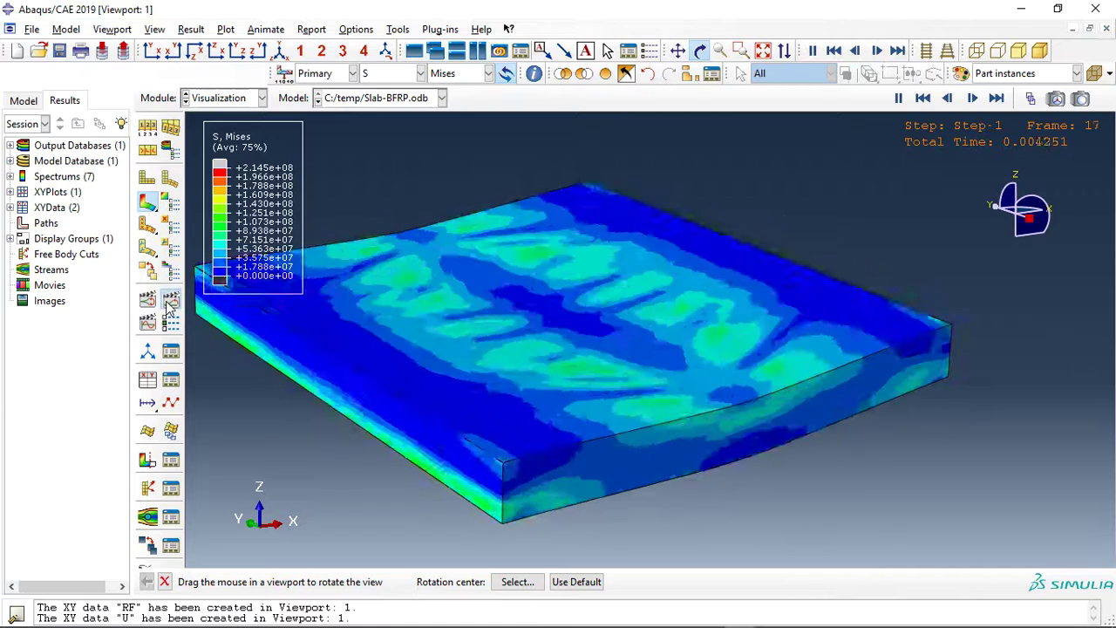
click(393, 74)
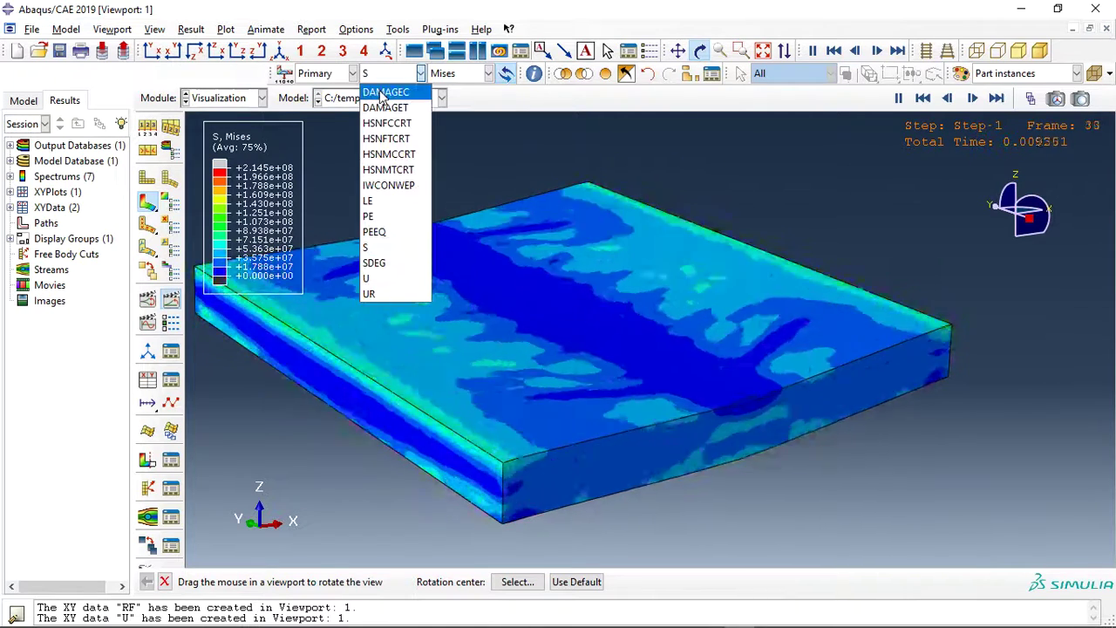
Contour DAMAGEC on the slab, reorient the view, and stop the animation at frame 0.
click(382, 93)
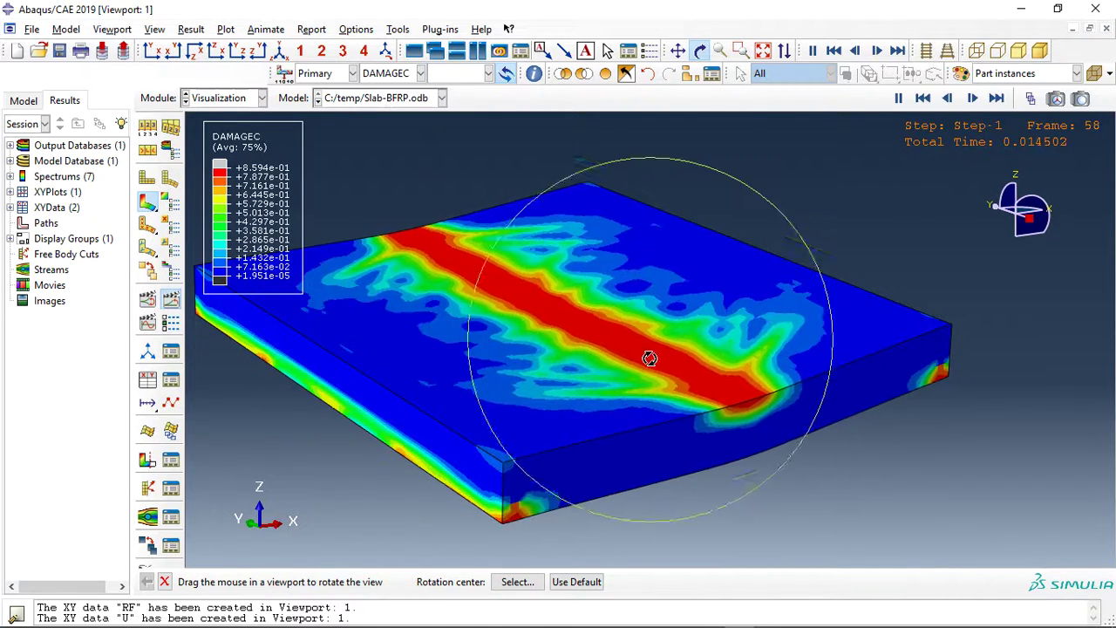
drag(649, 358, 500, 362)
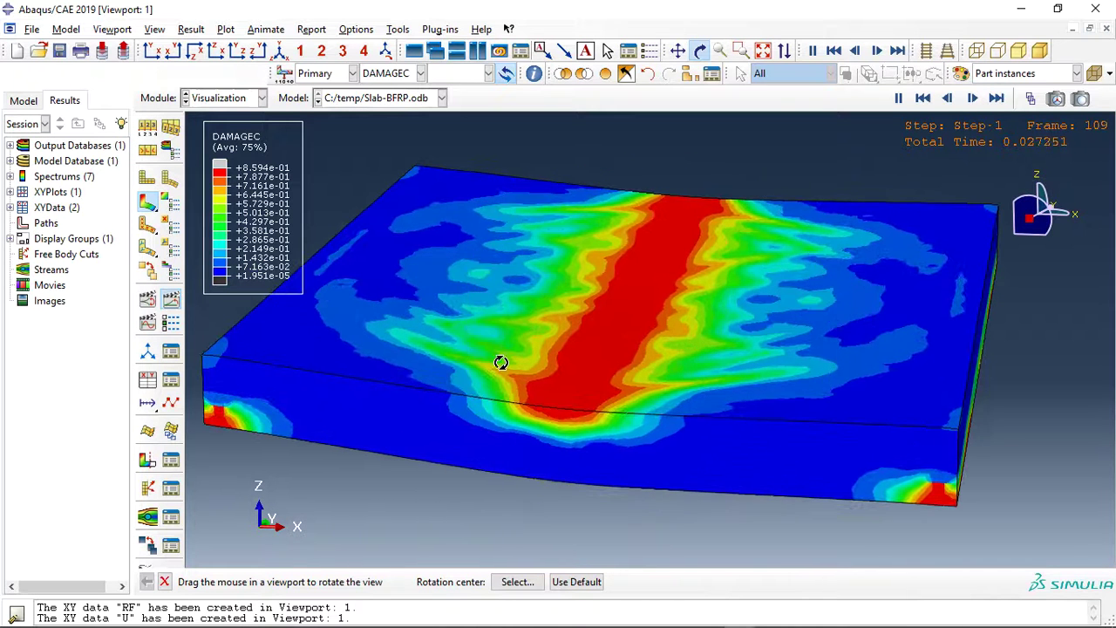
key(Escape)
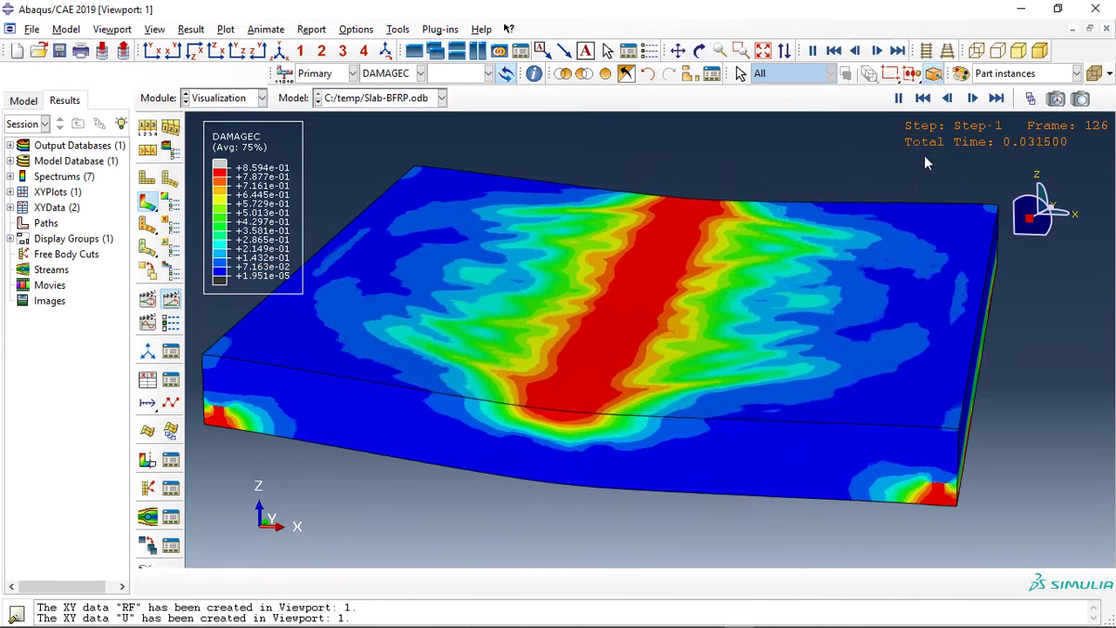
click(923, 97)
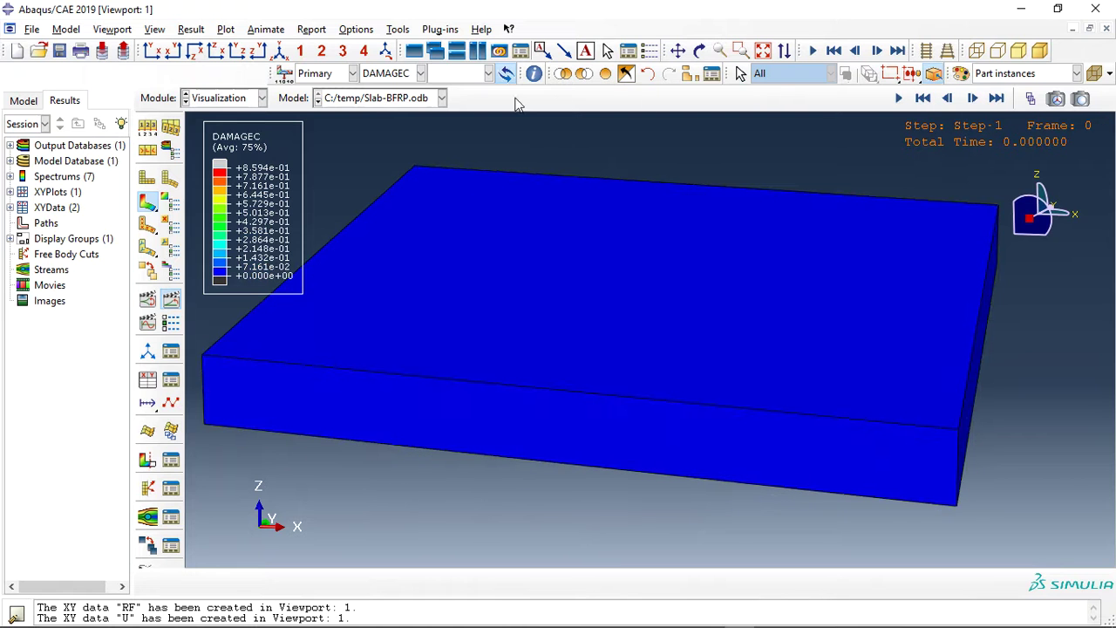
Switch the contour to DAMAGET and animate the tensile damage through Step-1.
click(421, 74)
click(384, 109)
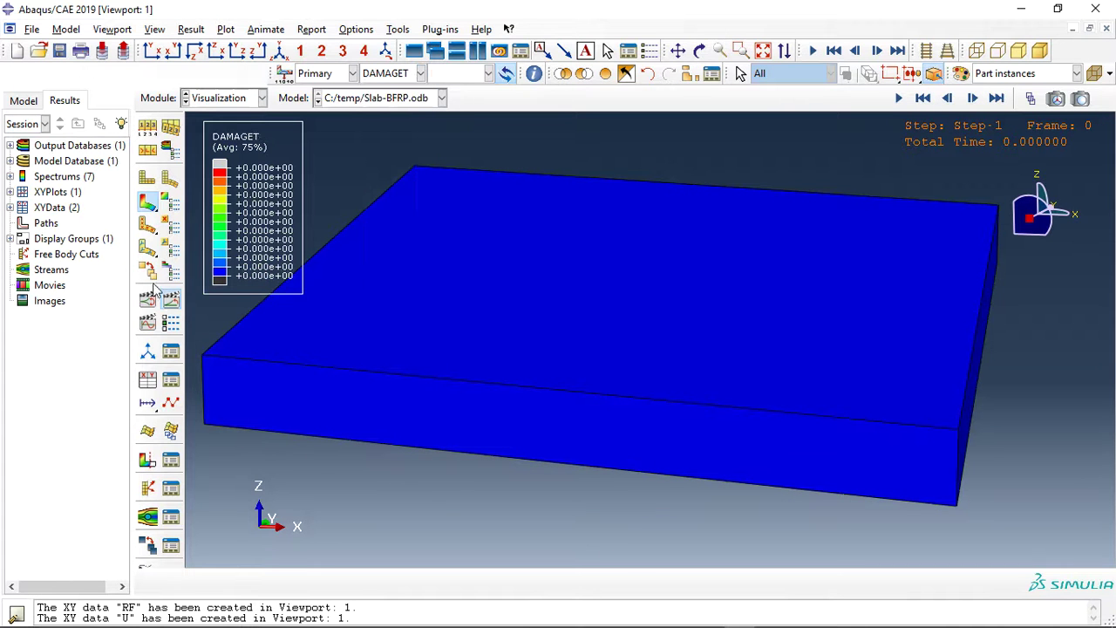
click(170, 301)
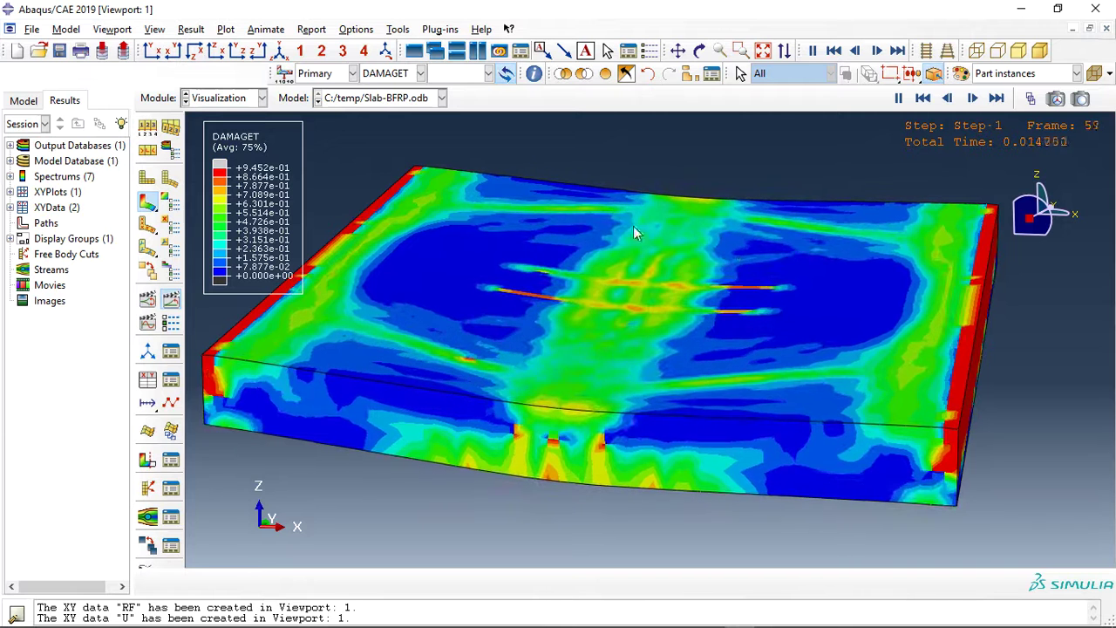
click(392, 74)
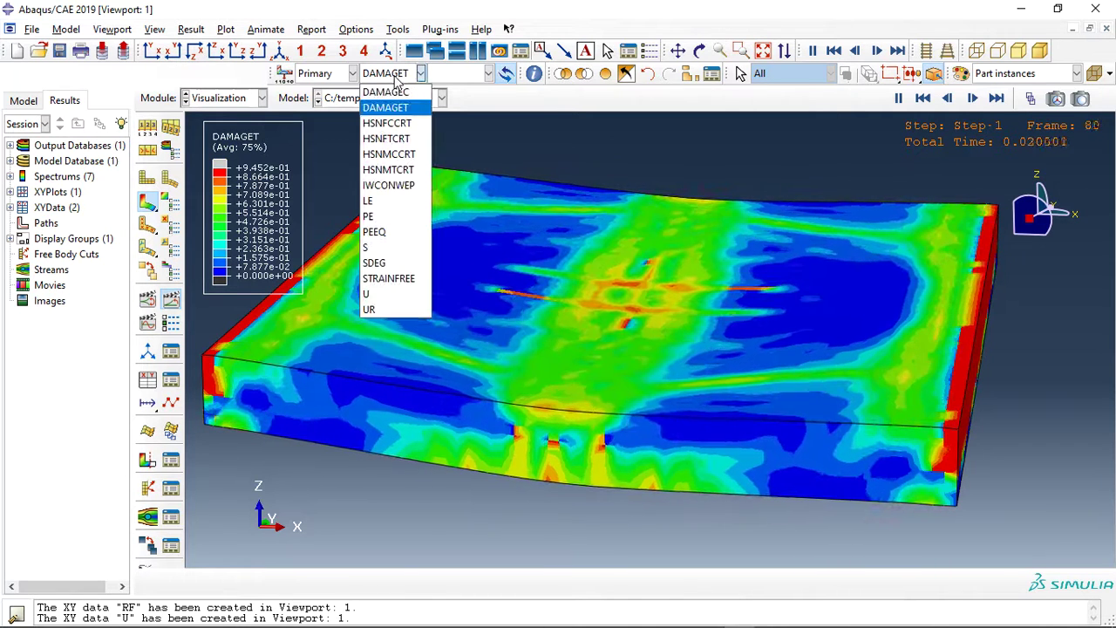
click(386, 107)
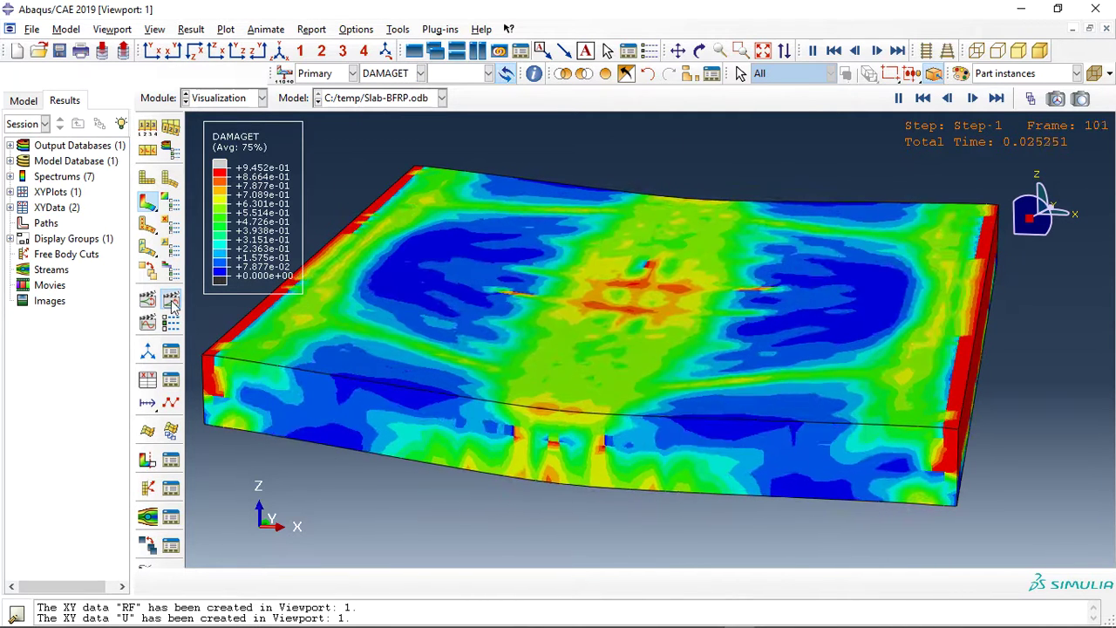
click(699, 50)
drag(575, 419, 576, 394)
Contour SDEG on the slab at the last frame of the results.
click(392, 74)
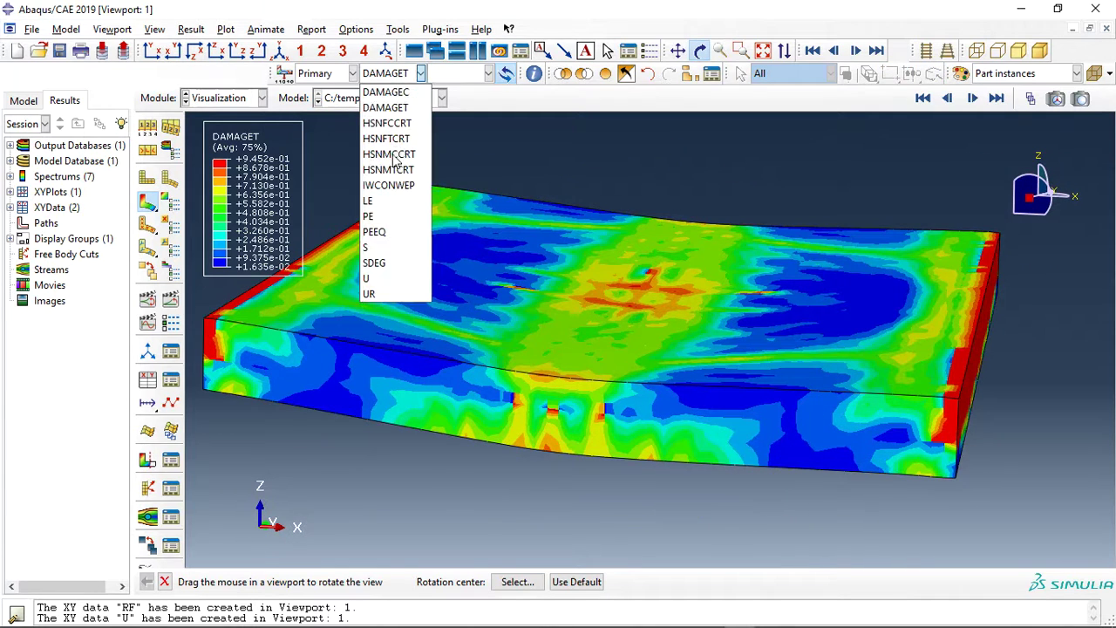
click(377, 258)
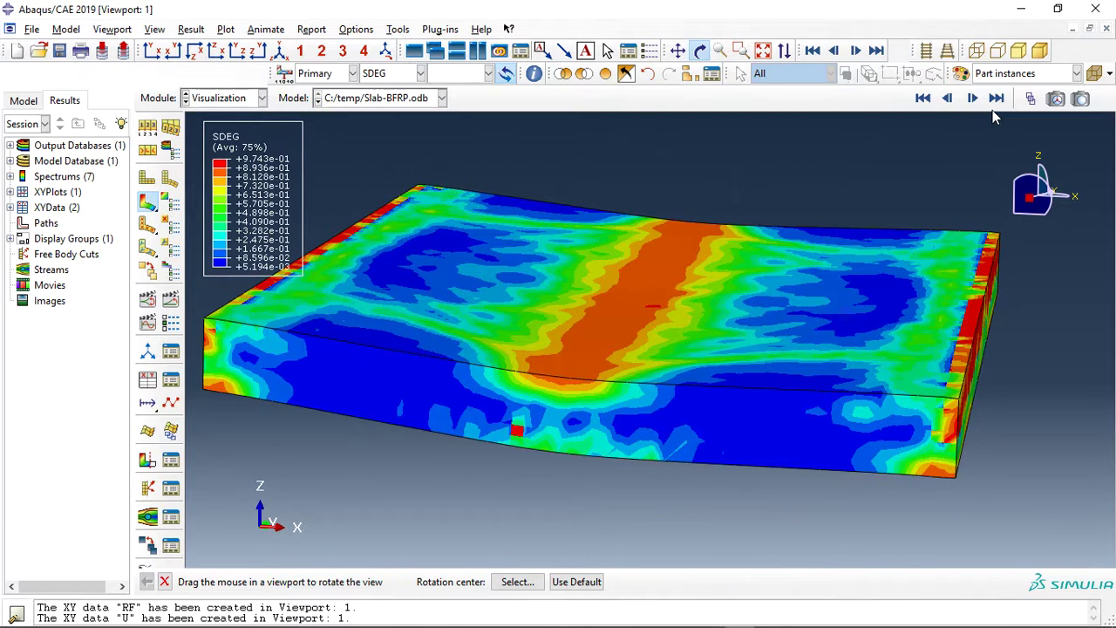
click(996, 98)
mouse_move(668, 416)
mouse_down()
mouse_move(667, 281)
mouse_move(660, 428)
mouse_up()
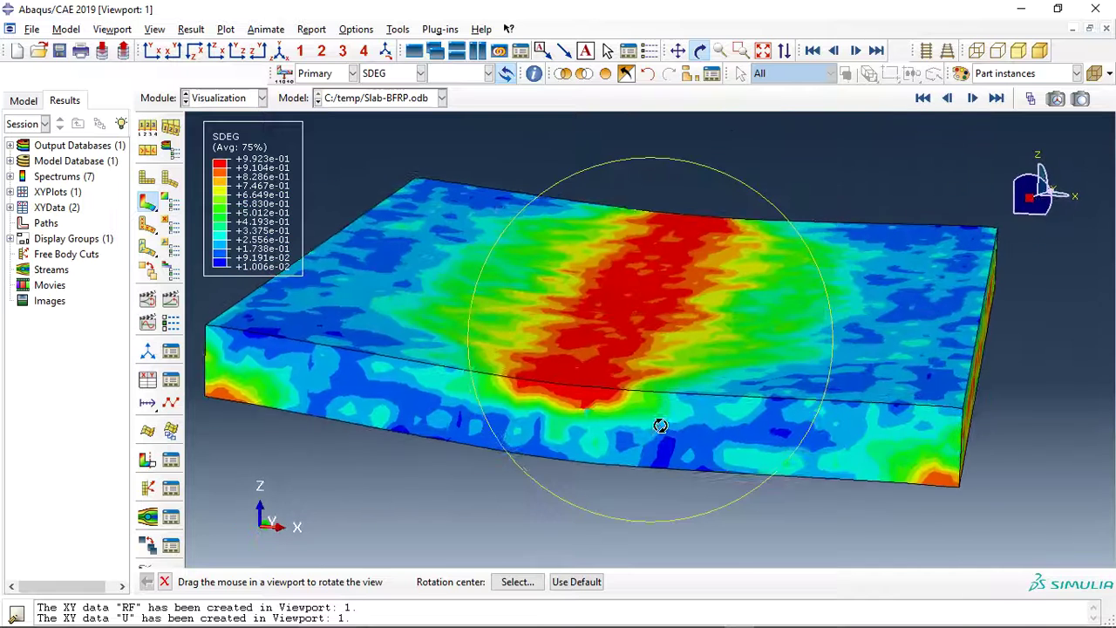
Contour PEEQ on the slab, then switch to displacement magnitude U.
click(398, 74)
click(397, 231)
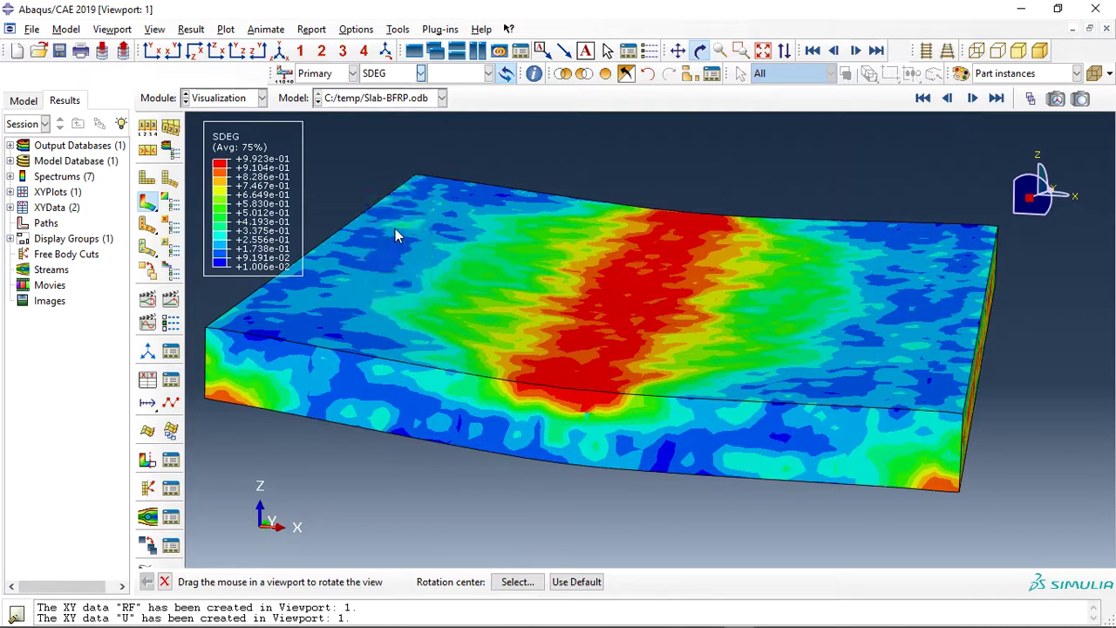
drag(457, 302, 660, 416)
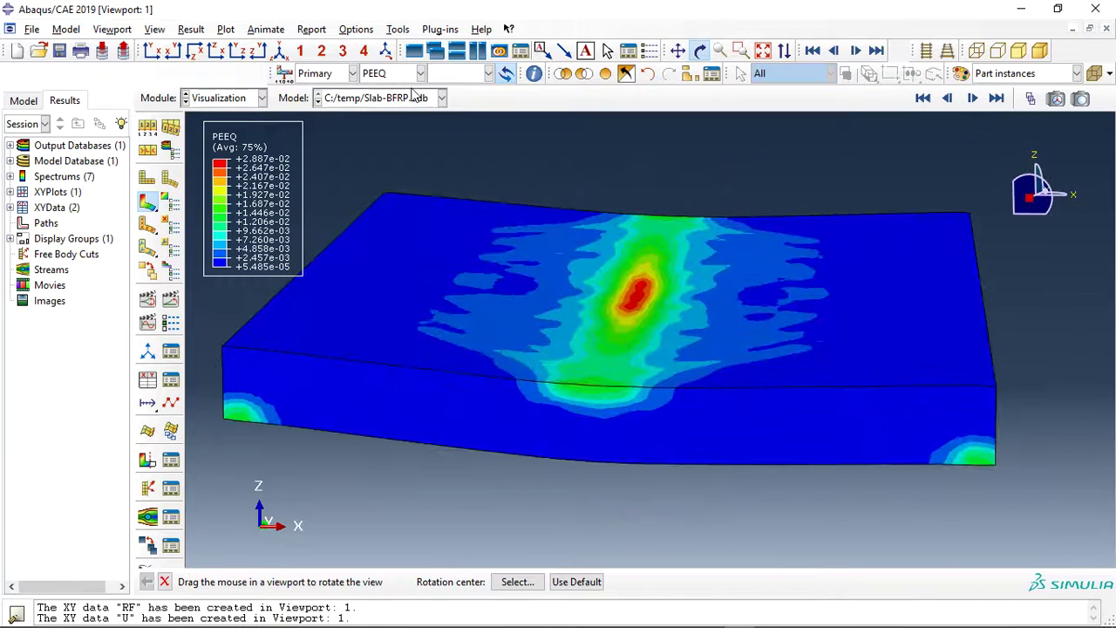
click(410, 73)
click(373, 279)
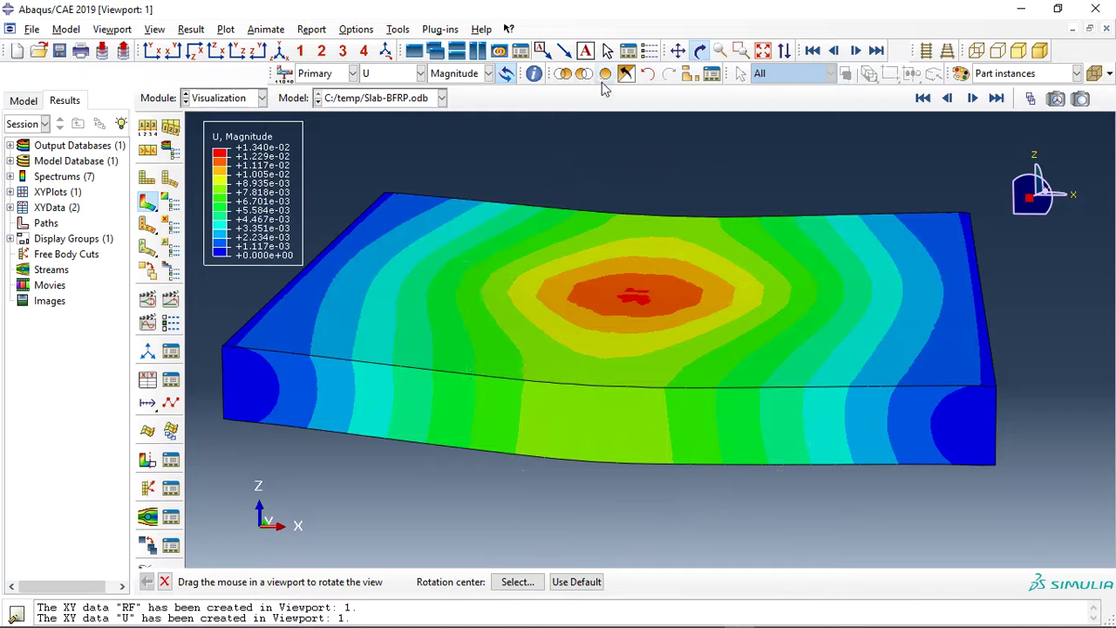
click(583, 73)
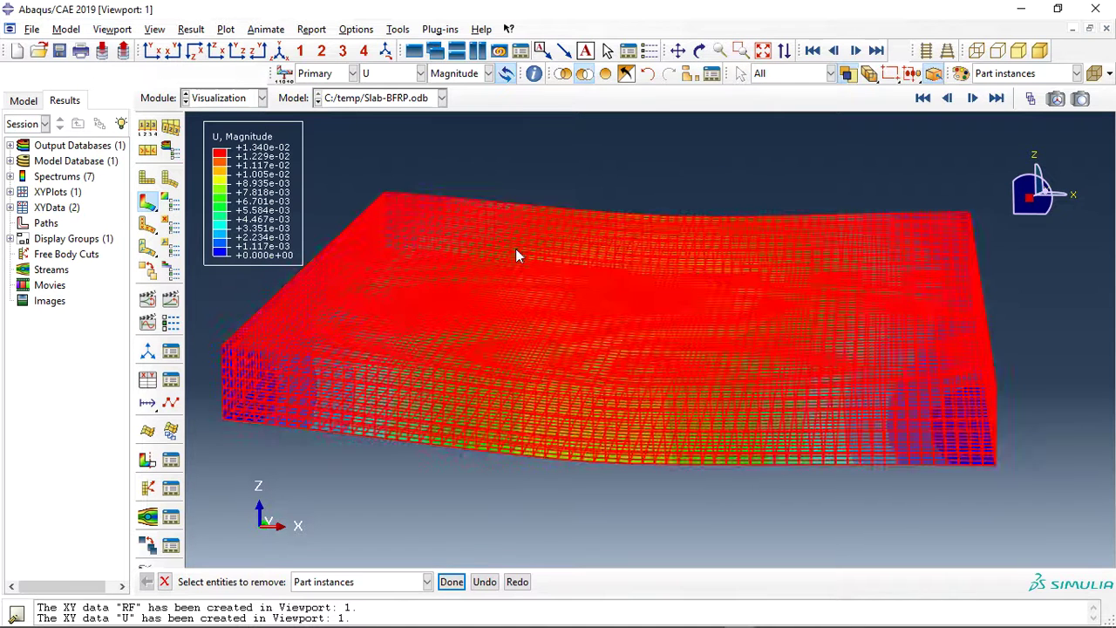
Hide the concrete slab and animate Mises stress on the BFRP strips alone.
click(515, 248)
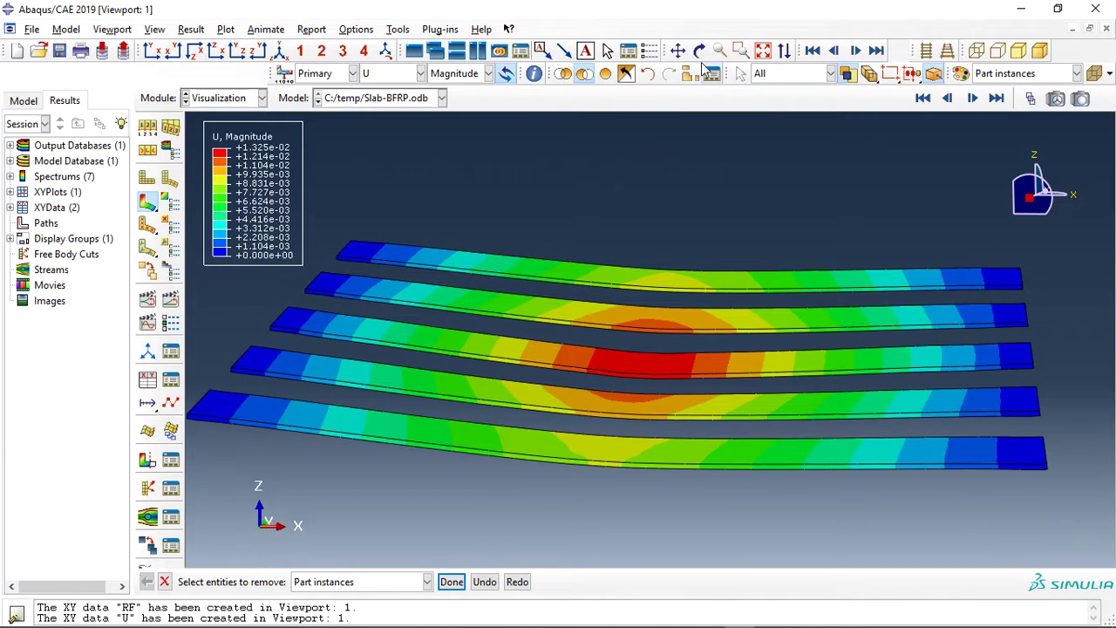
click(699, 51)
drag(593, 332, 673, 471)
click(388, 75)
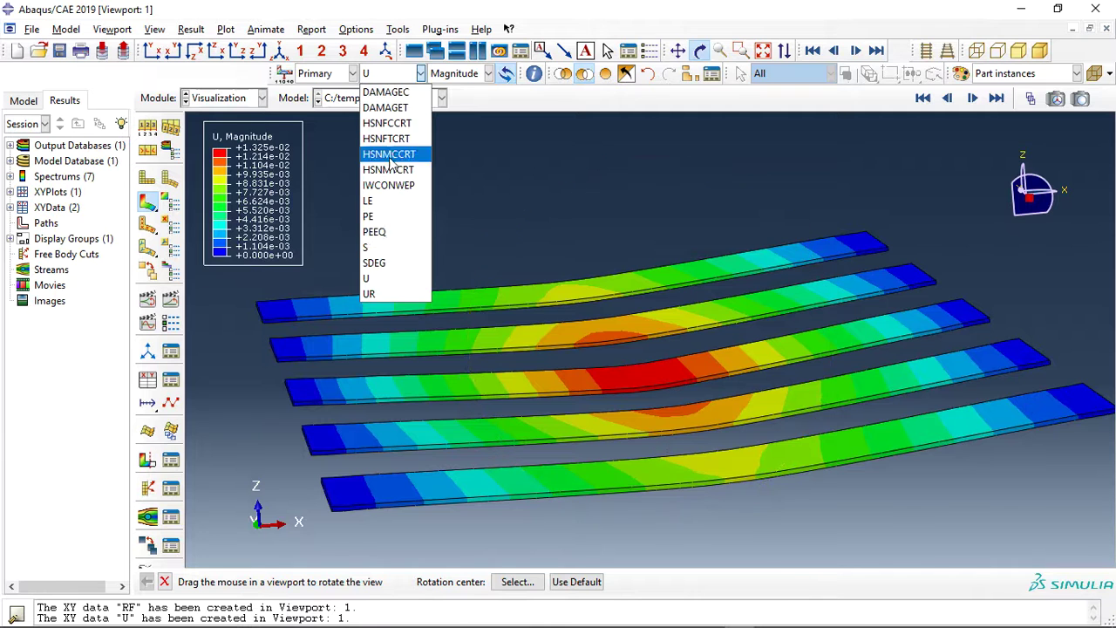
click(385, 253)
drag(561, 394, 602, 439)
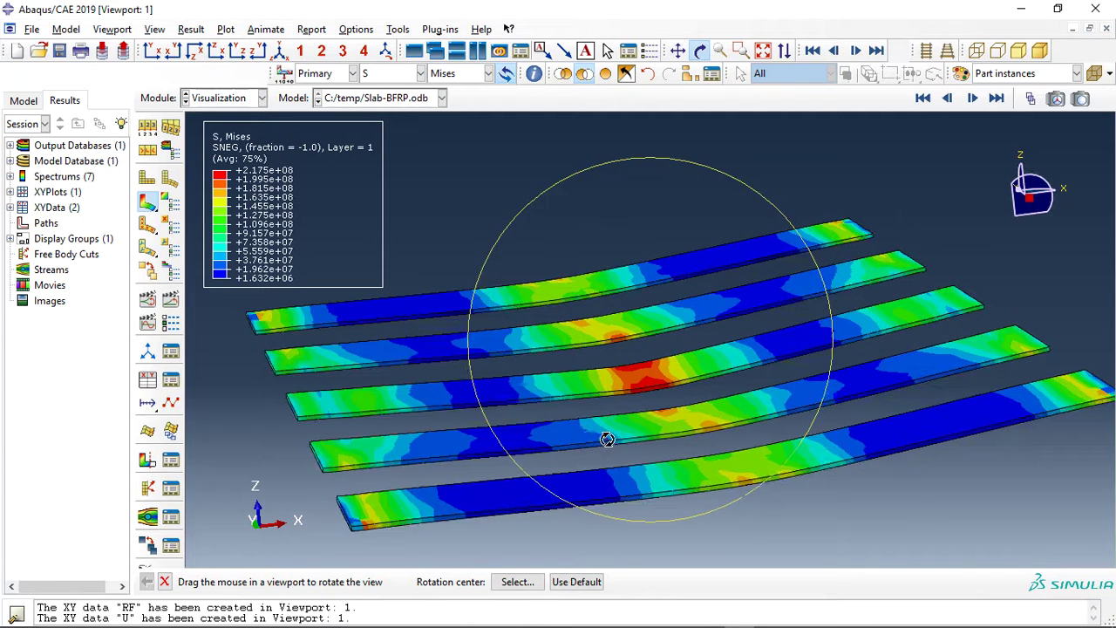
click(172, 299)
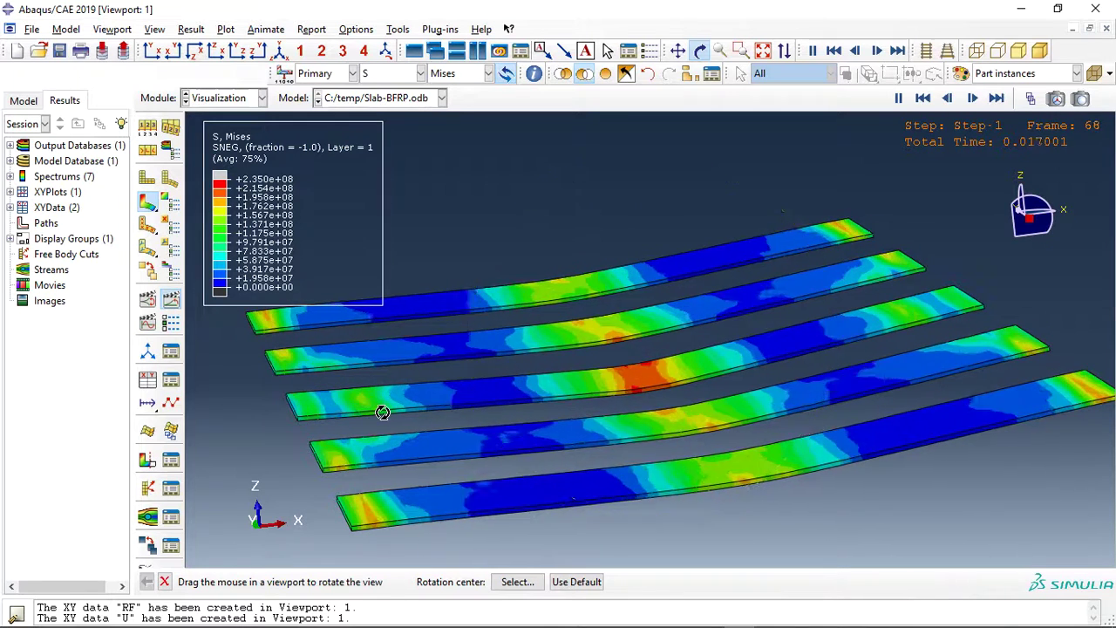
key(Escape)
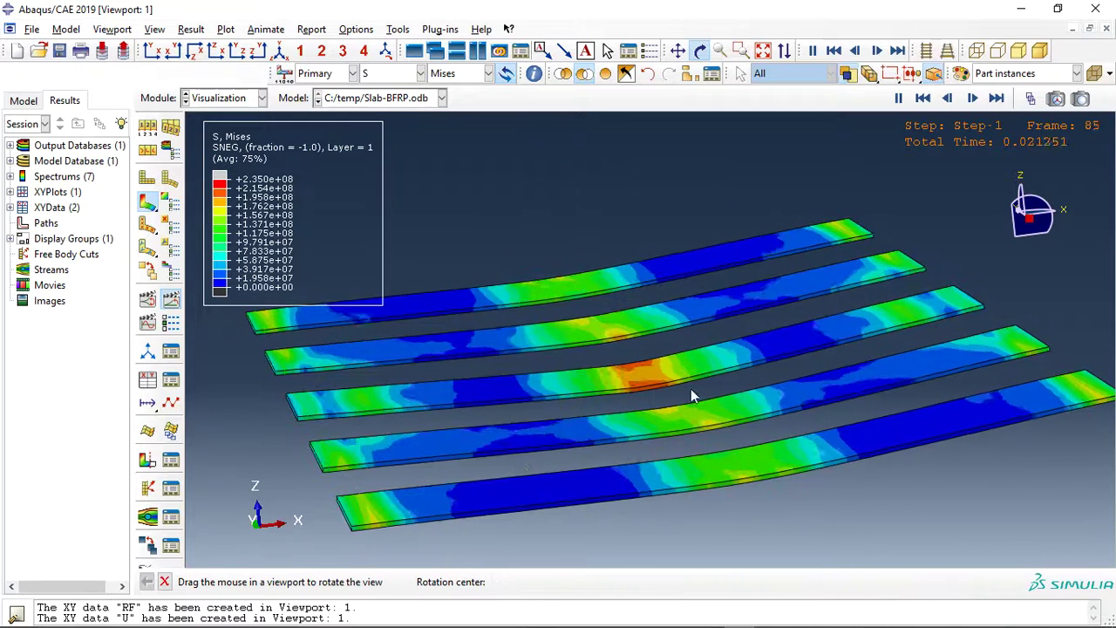
Contour the Hashin criteria HSNFTCRT, HSNMCCRT and HSNMTCRT on the strips at the final frame.
click(381, 75)
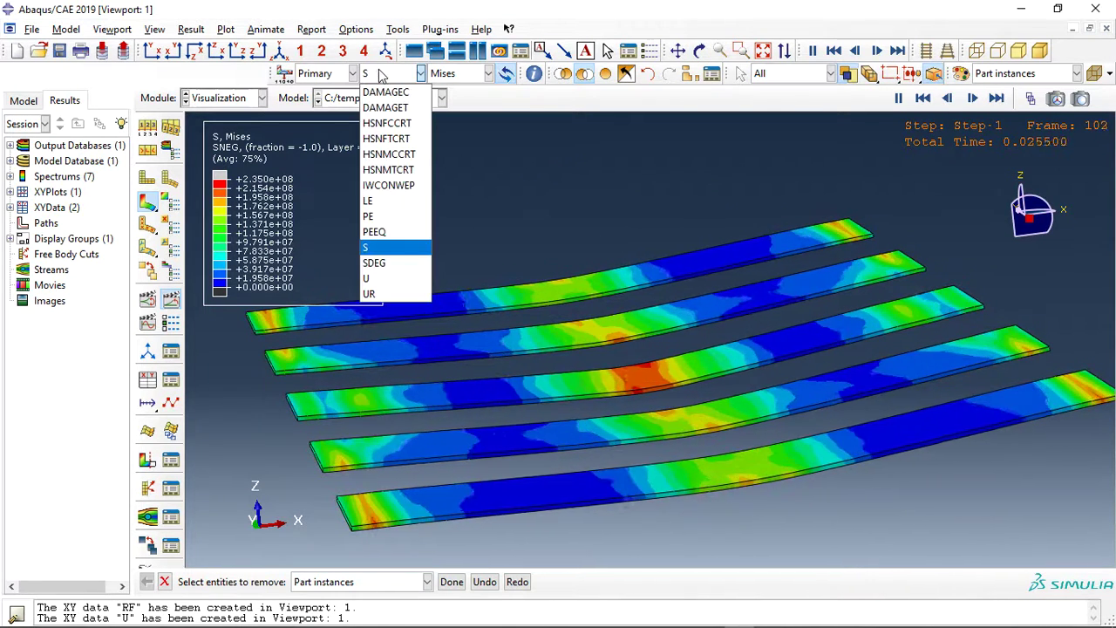
click(387, 140)
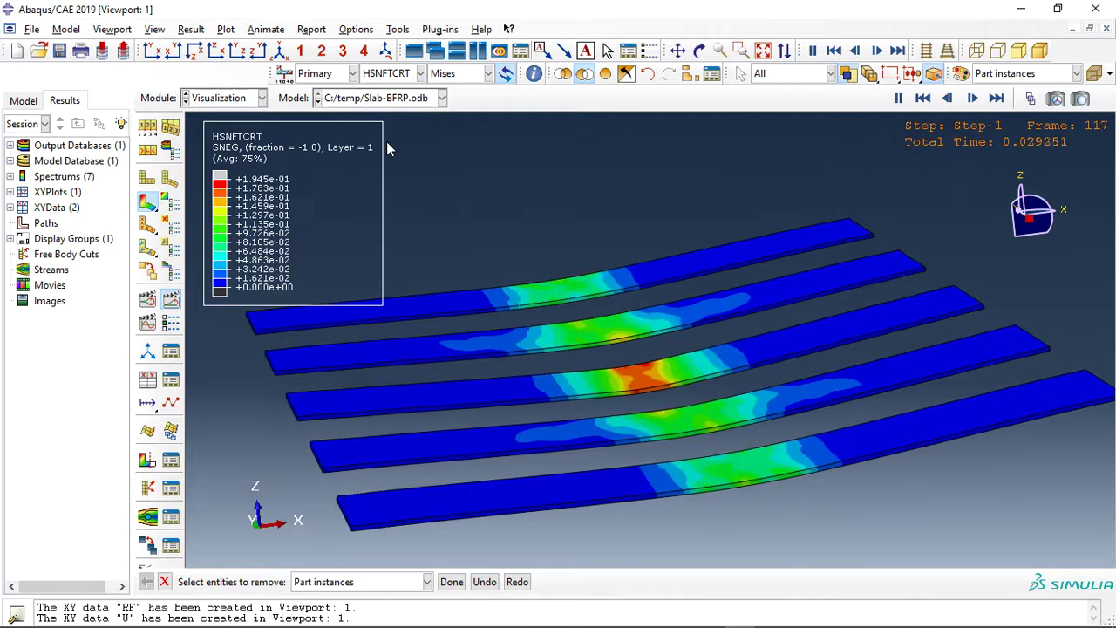
click(392, 75)
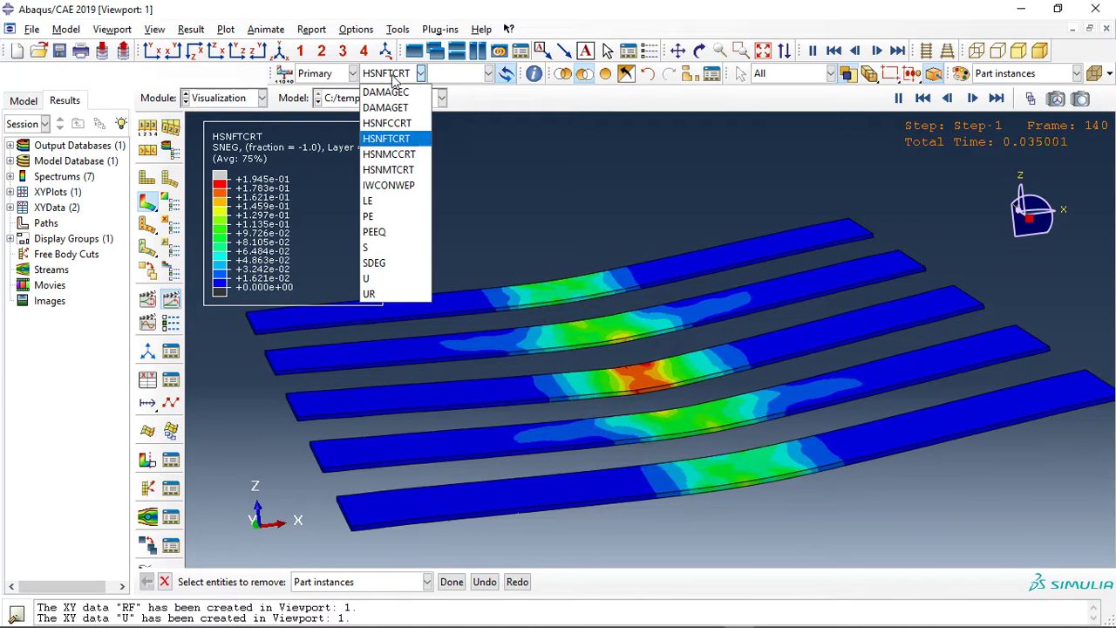
click(391, 154)
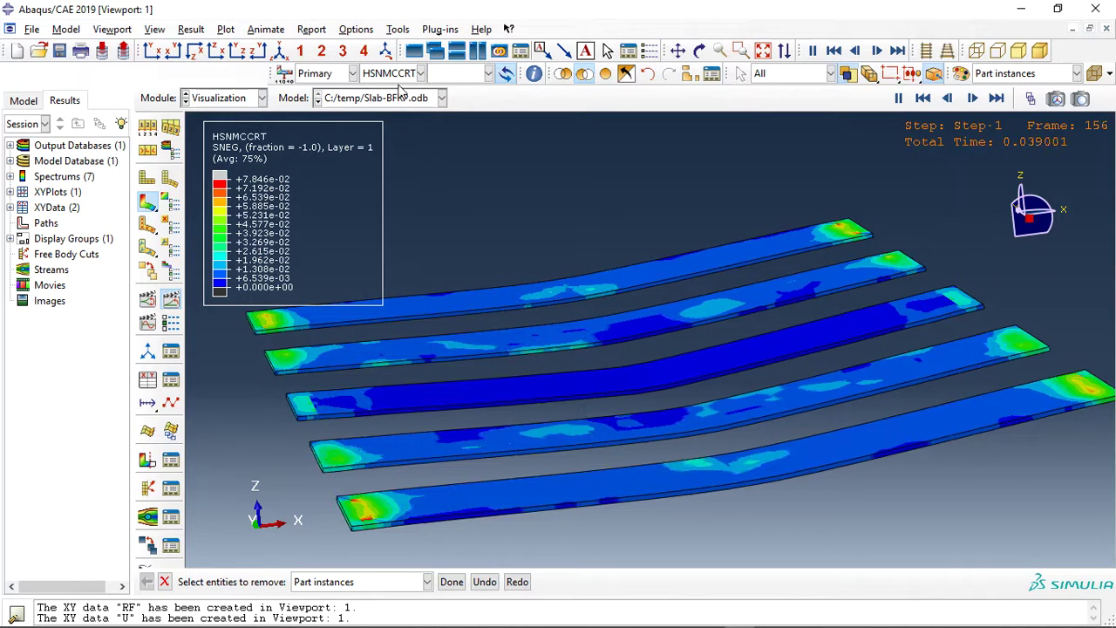
click(396, 75)
click(387, 172)
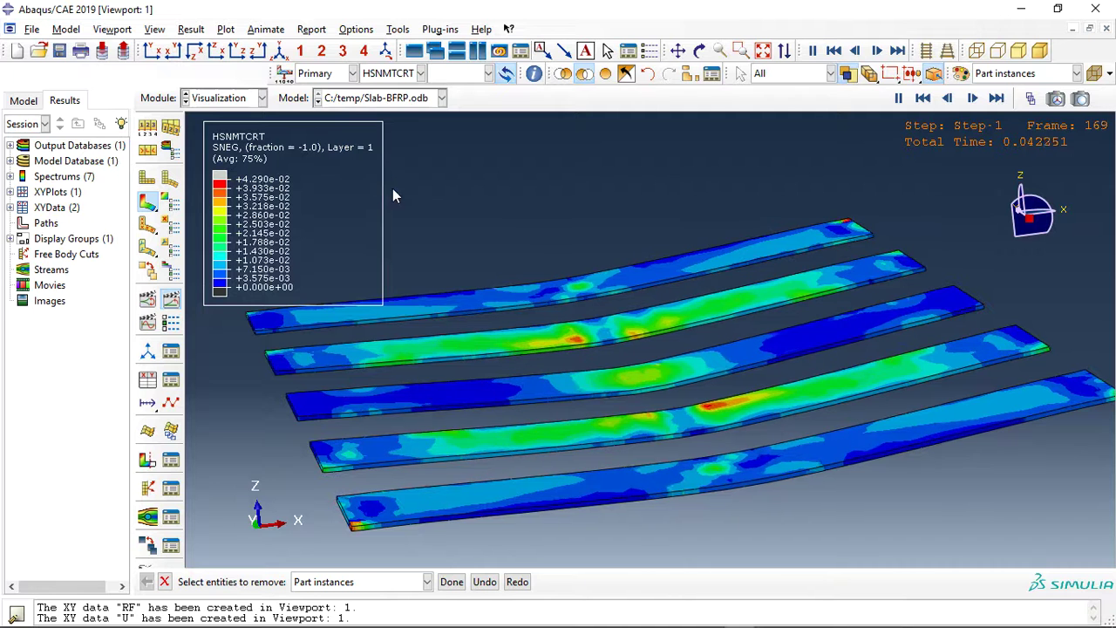
click(997, 98)
Show Mises stress again and orbit to view the slab with its strips.
click(407, 75)
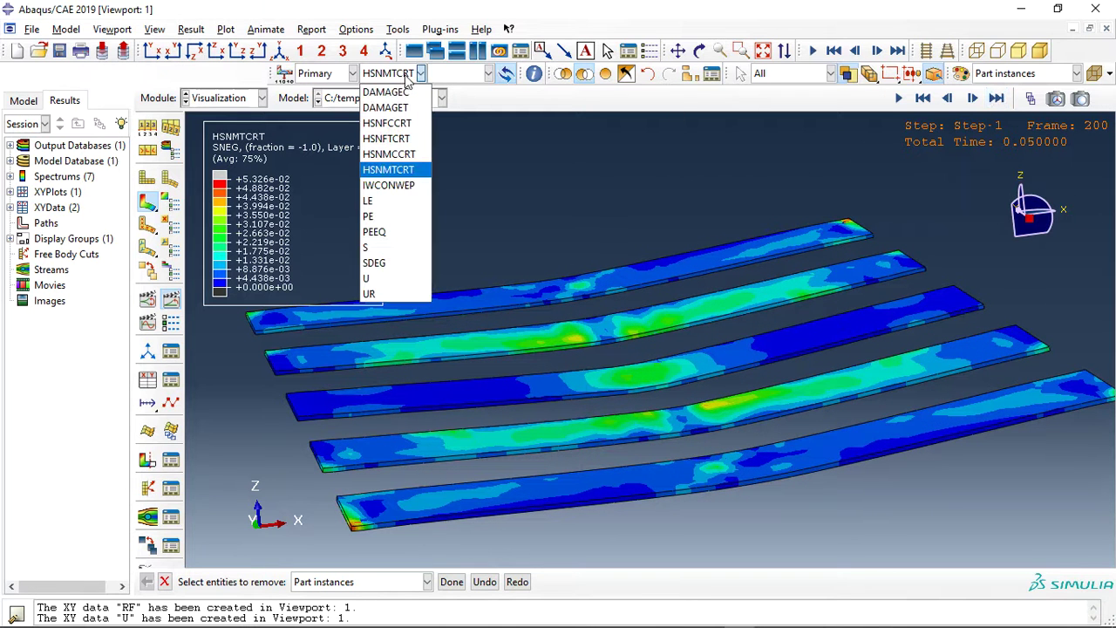
click(394, 249)
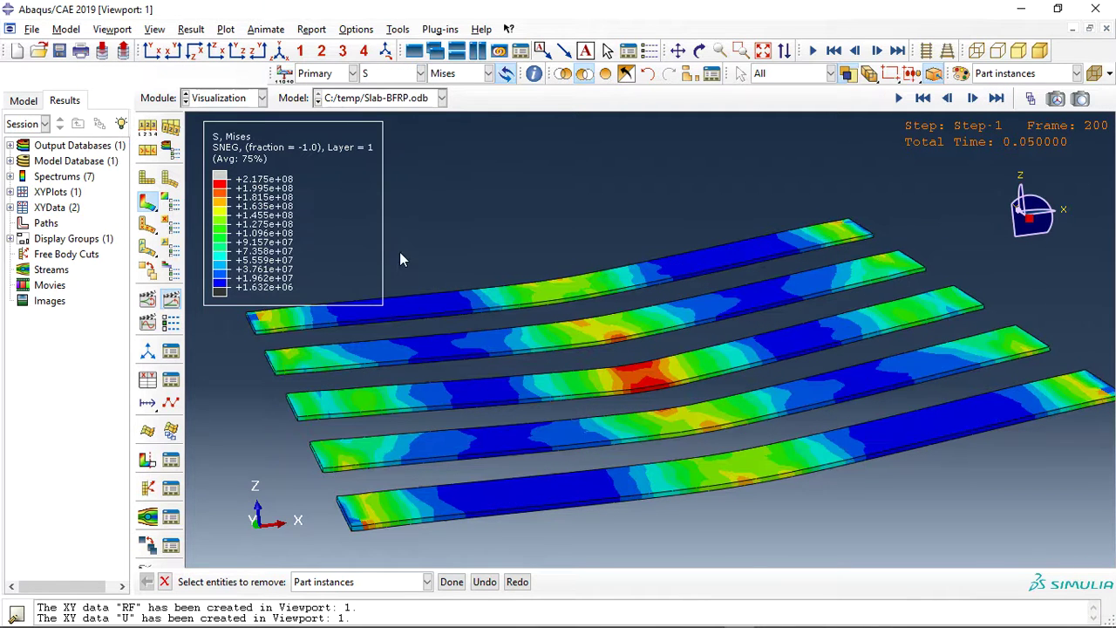
click(700, 51)
drag(698, 131, 319, 384)
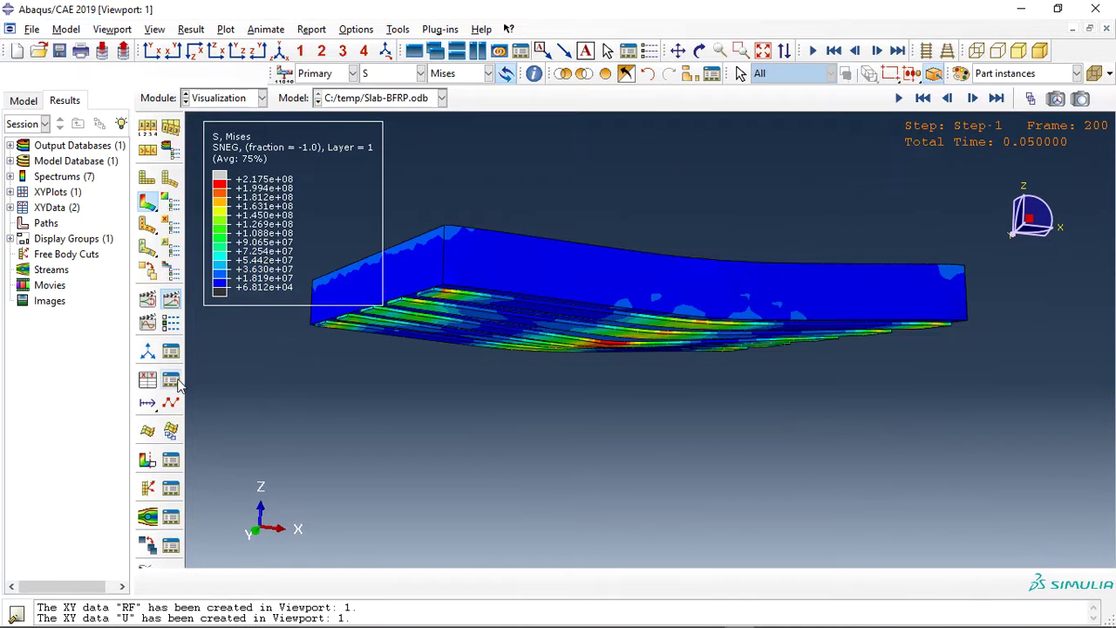
Plot the RF reaction force versus time curve from the XY Data Manager.
click(171, 379)
click(218, 187)
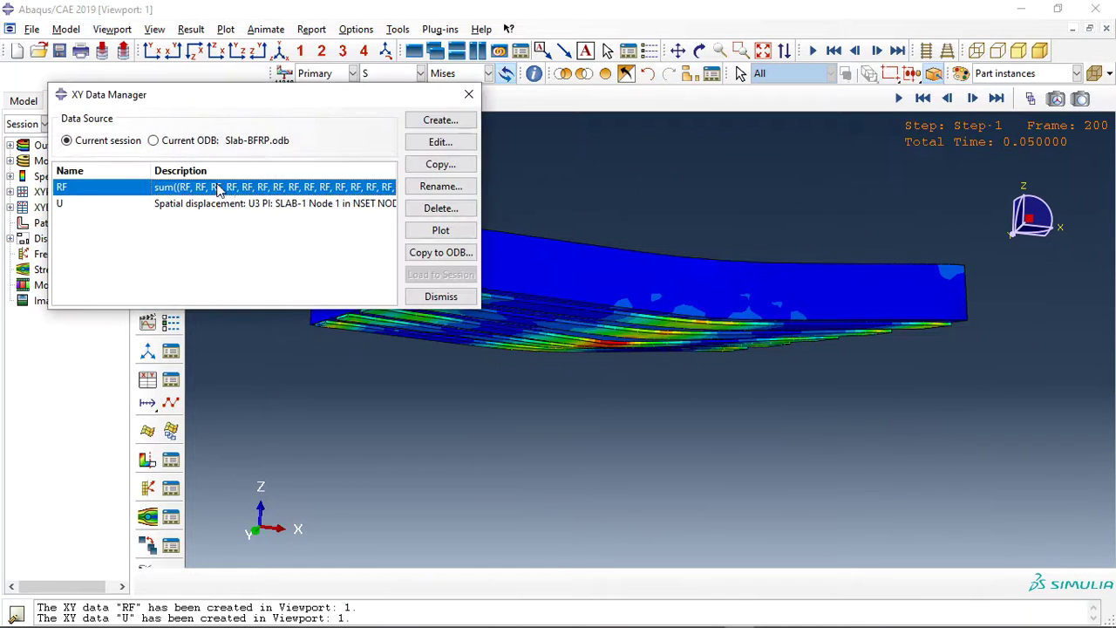
click(440, 230)
drag(423, 96, 43, 120)
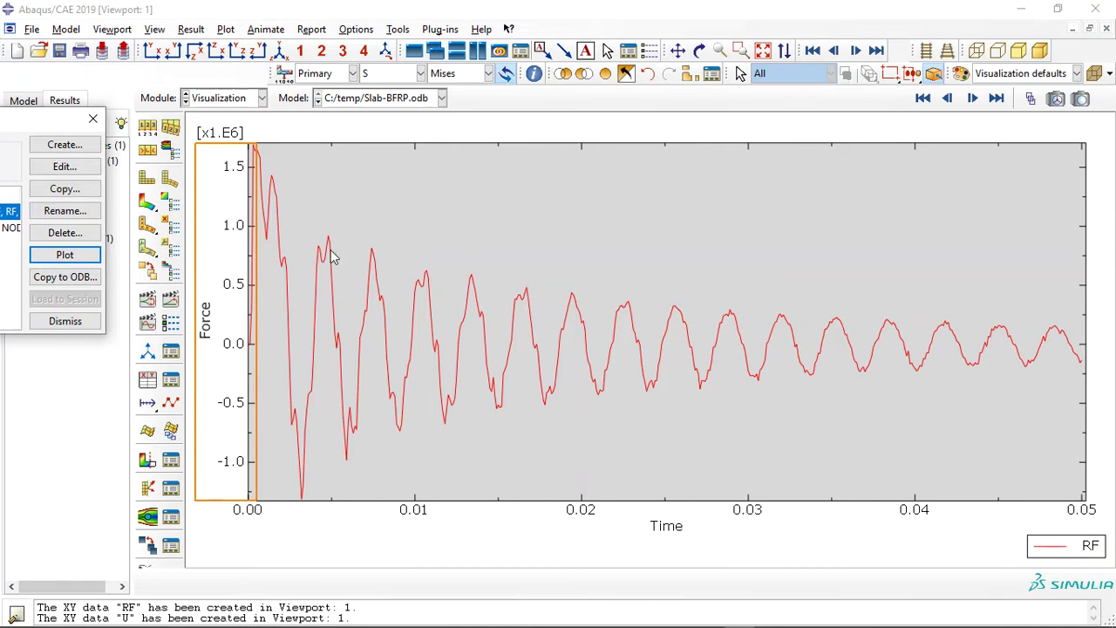
drag(44, 119, 355, 126)
click(266, 236)
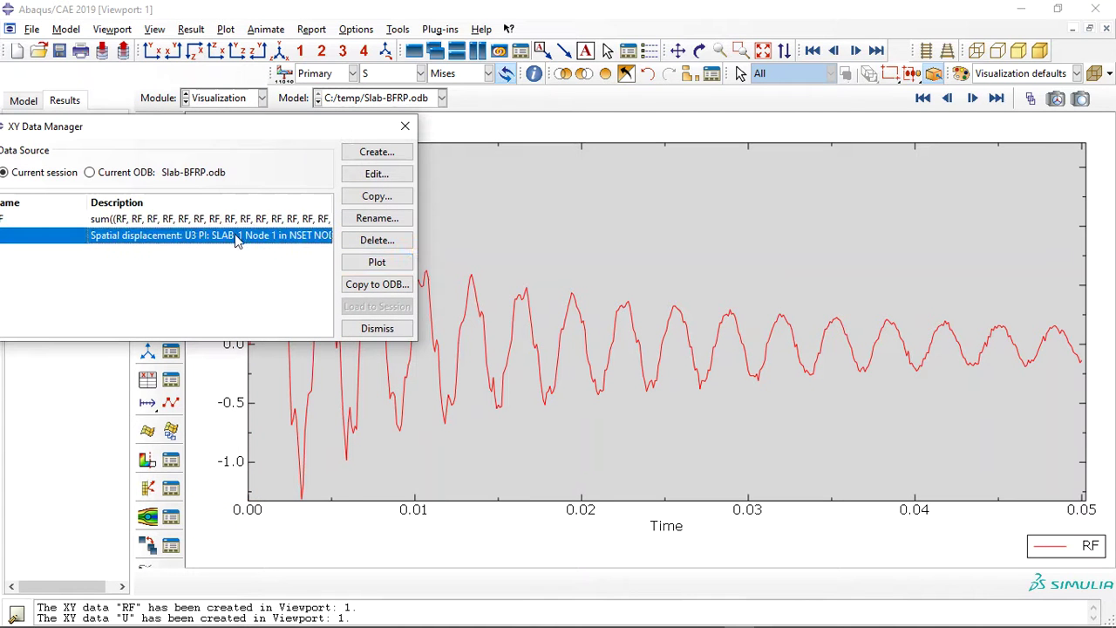
Plot the U midpoint displacement versus time, close the manager, and restore the Mises contour.
click(375, 263)
click(405, 129)
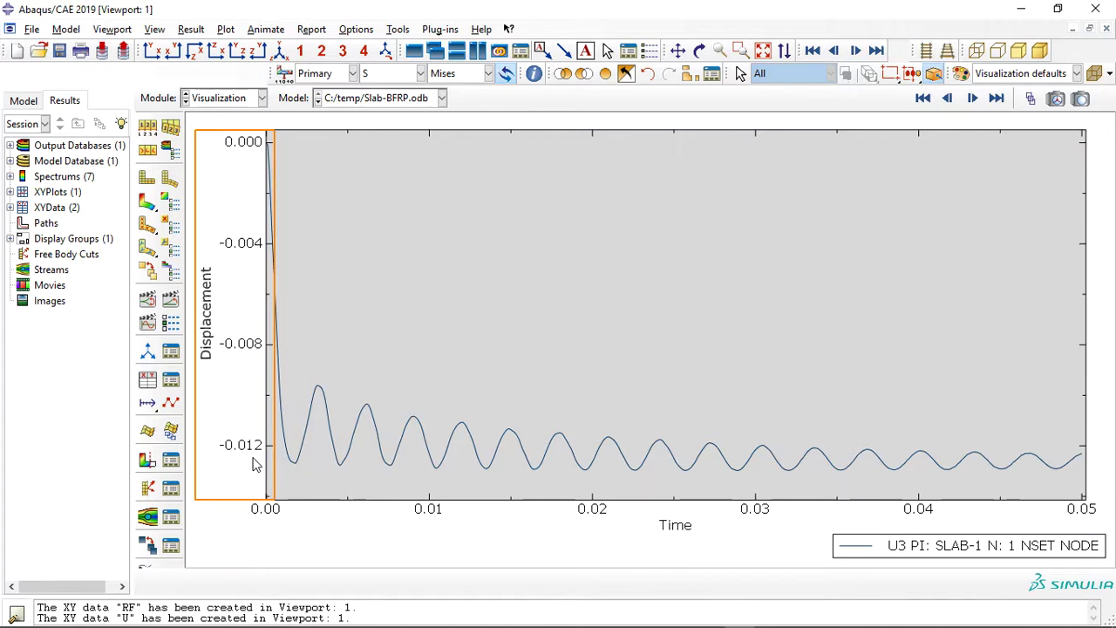
click(147, 204)
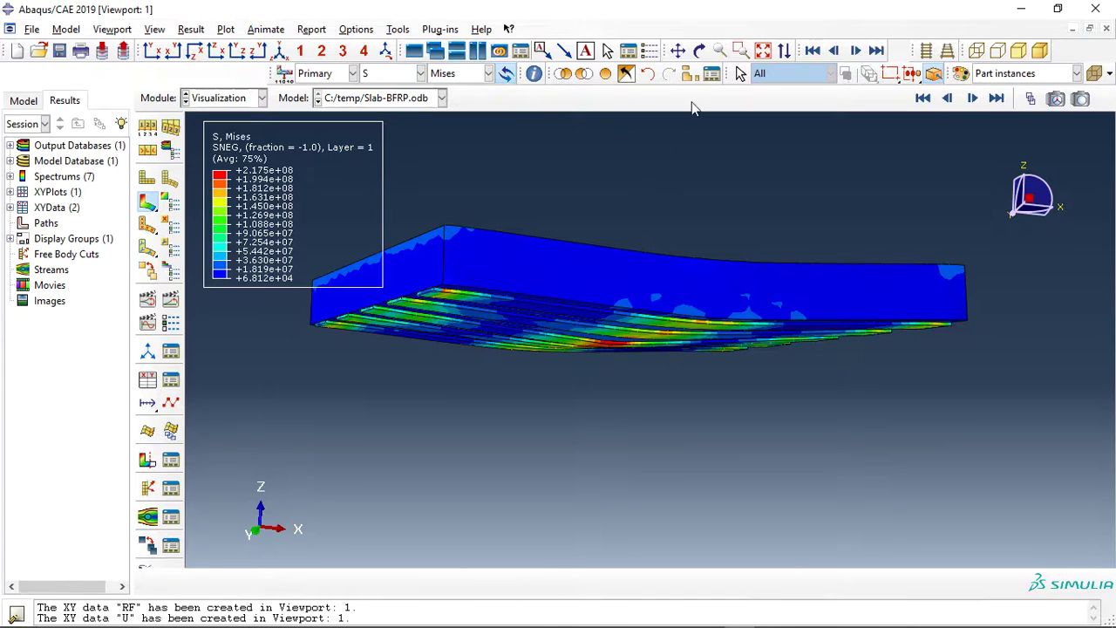
Orbit the Mises-contoured slab to a top view, then bring Firefox to the front.
click(700, 51)
drag(654, 331, 566, 391)
click(530, 411)
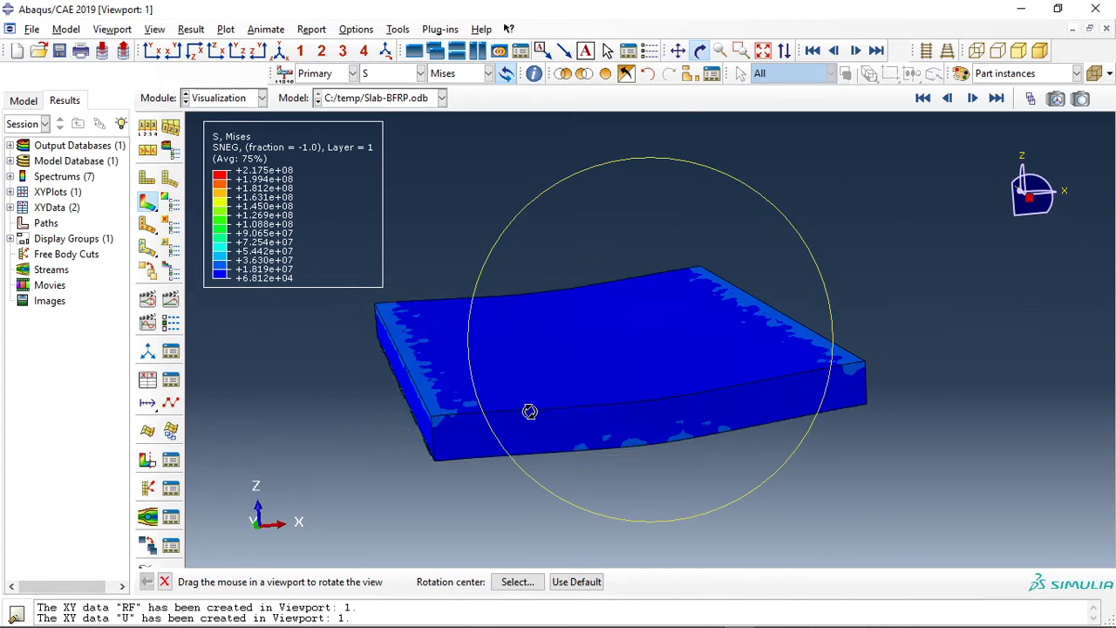
key(Escape)
click(589, 615)
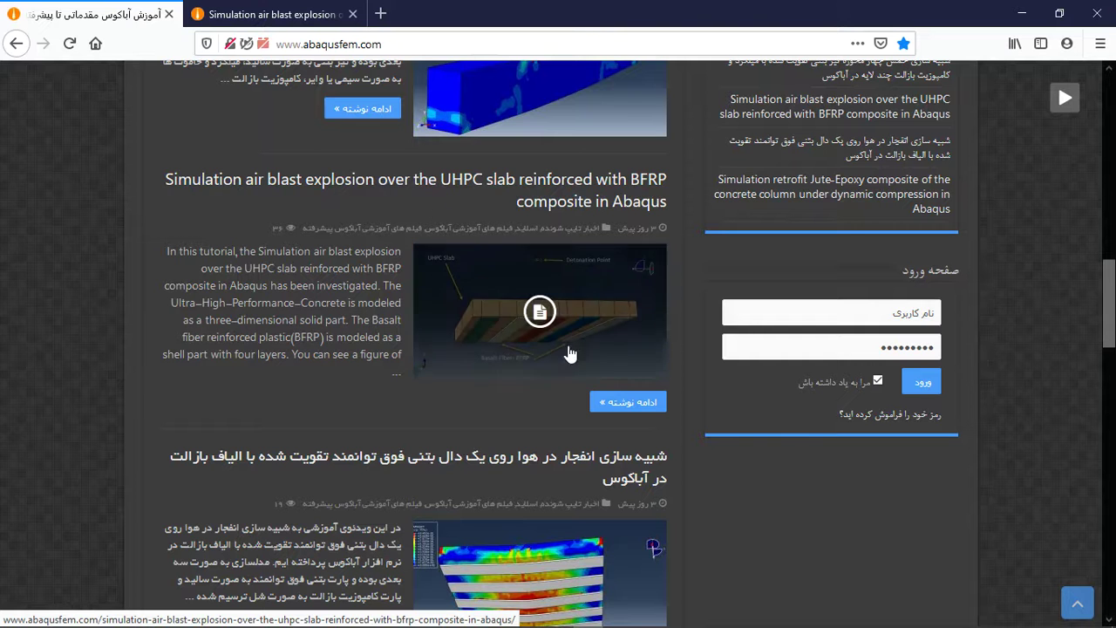
Open the UHPC slab air-blast article and highlight, then clear, its intro paragraph.
click(538, 311)
scroll(403, 296, down, 4)
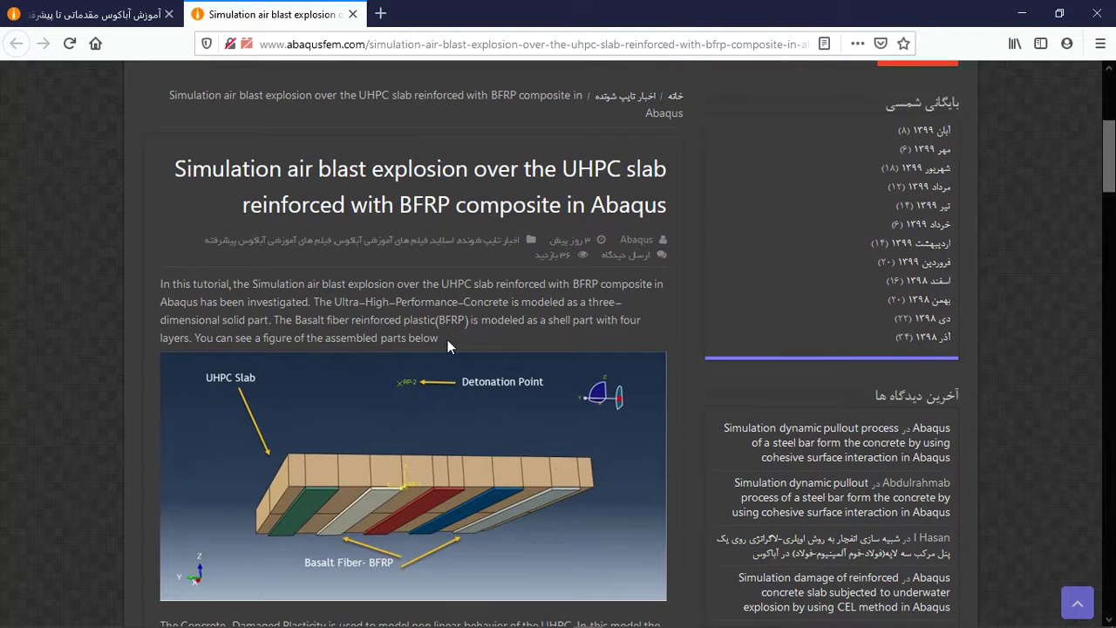
drag(440, 339, 162, 283)
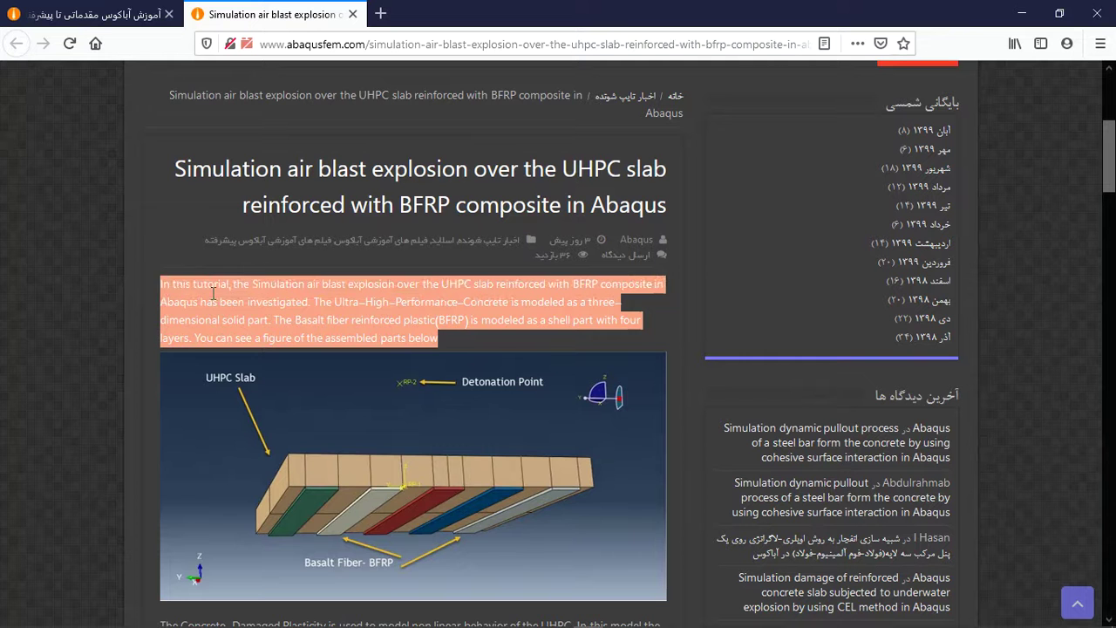
click(250, 299)
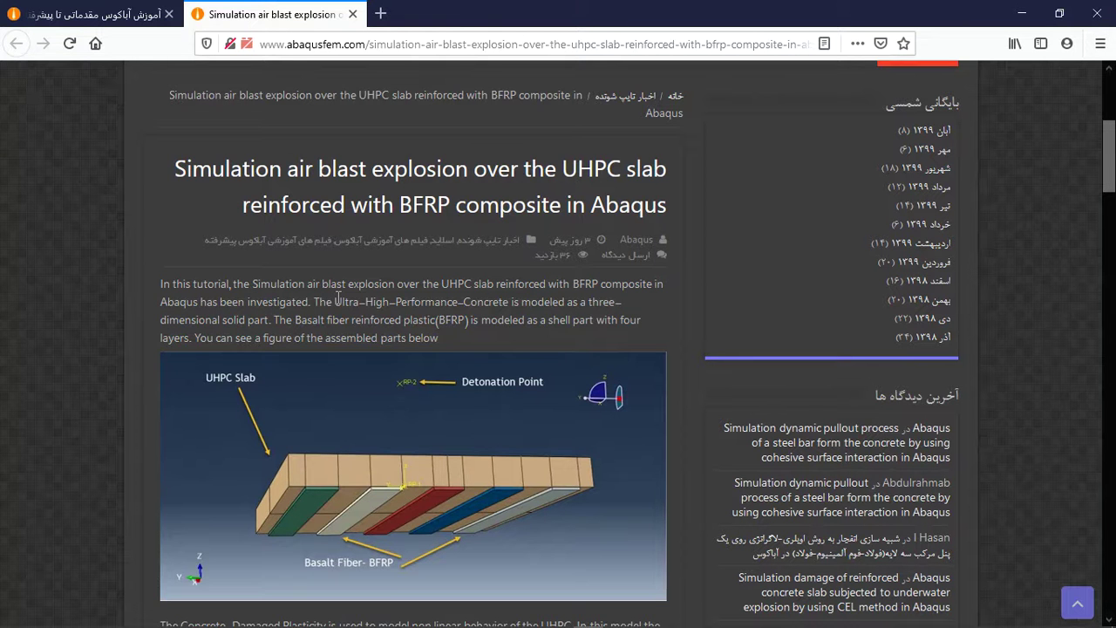
Scroll through the result figures down to the CAE, INP and video files offer.
scroll(343, 302, down, 5)
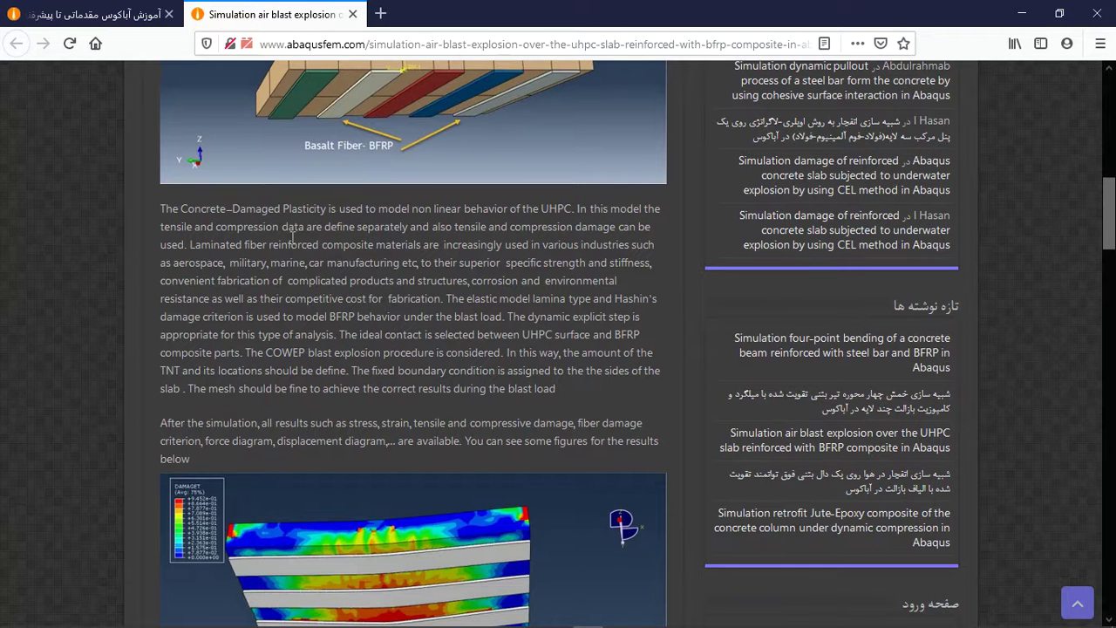
scroll(293, 236, down, 2)
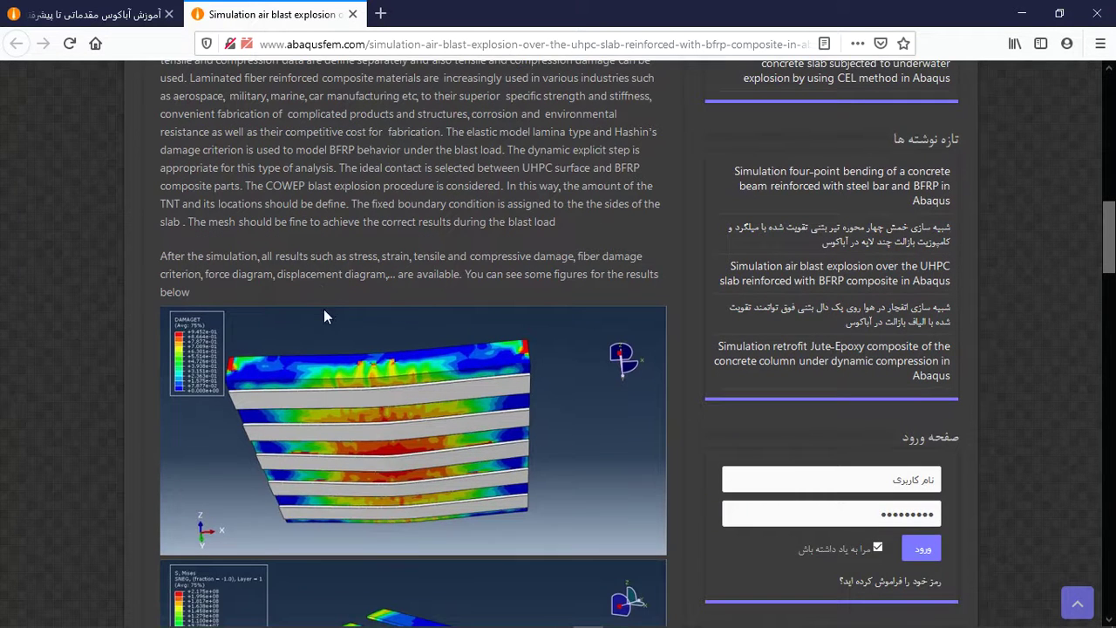
scroll(324, 315, down, 2)
scroll(388, 307, down, 1)
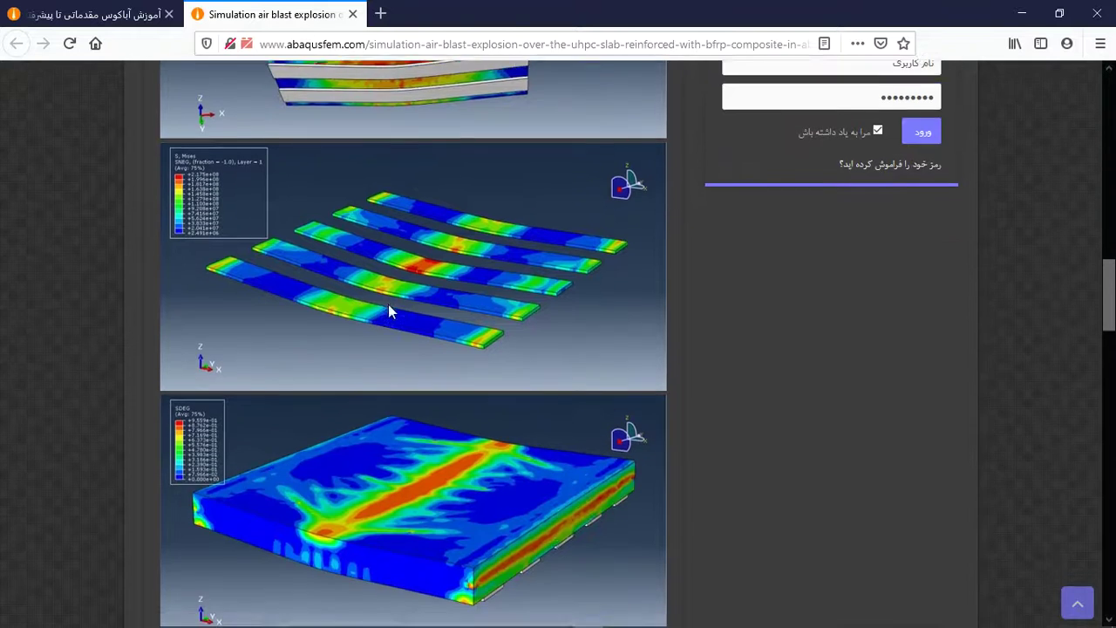
scroll(389, 307, down, 6)
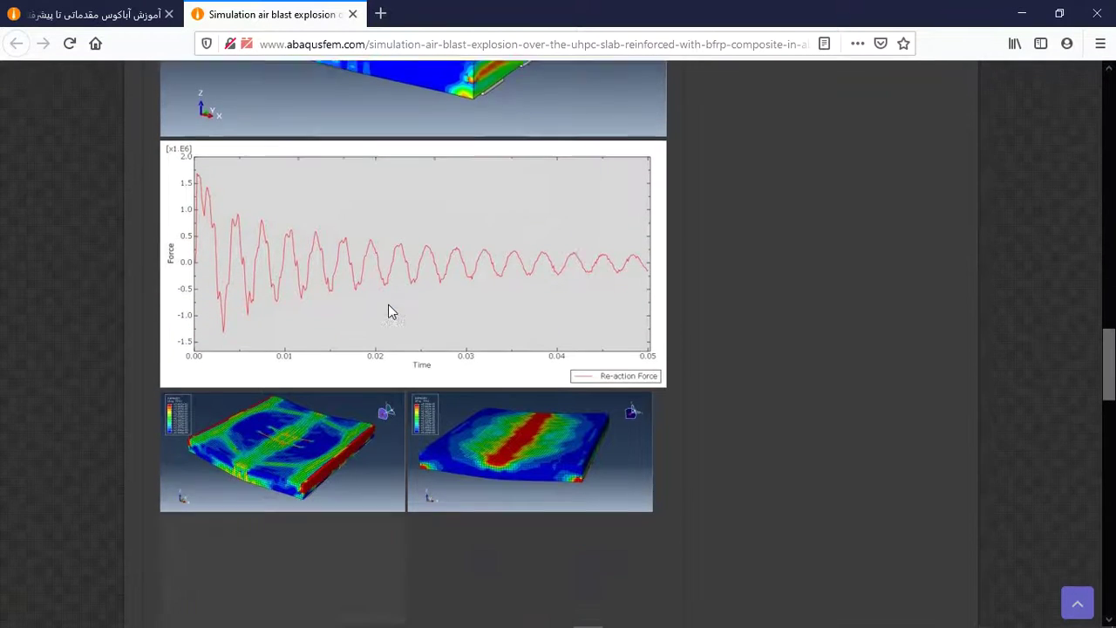
scroll(389, 312, down, 3)
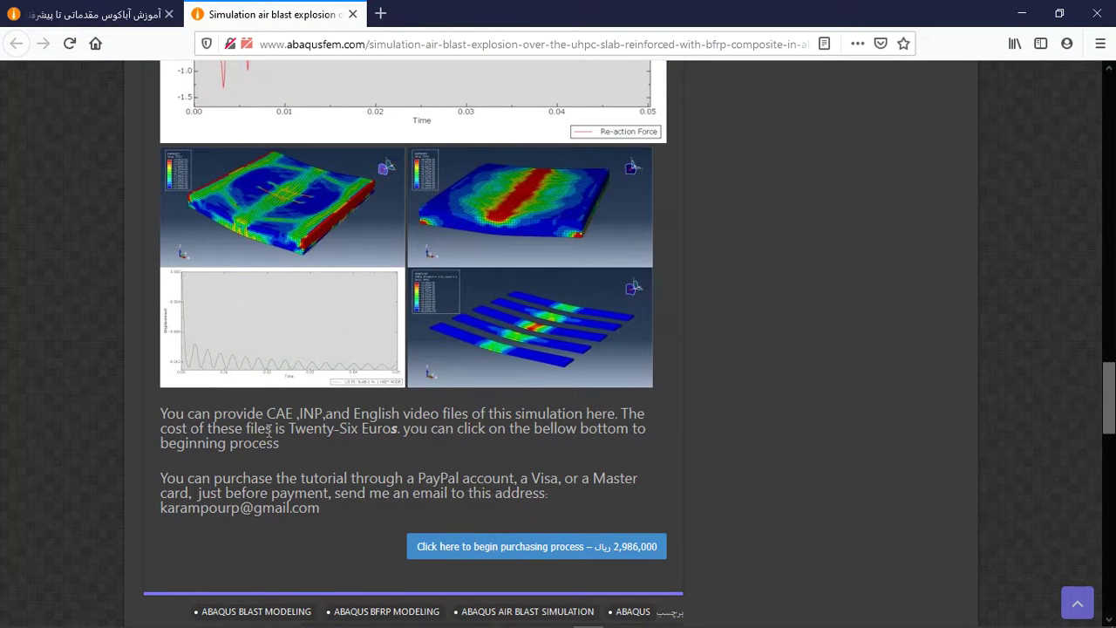
drag(266, 414, 446, 407)
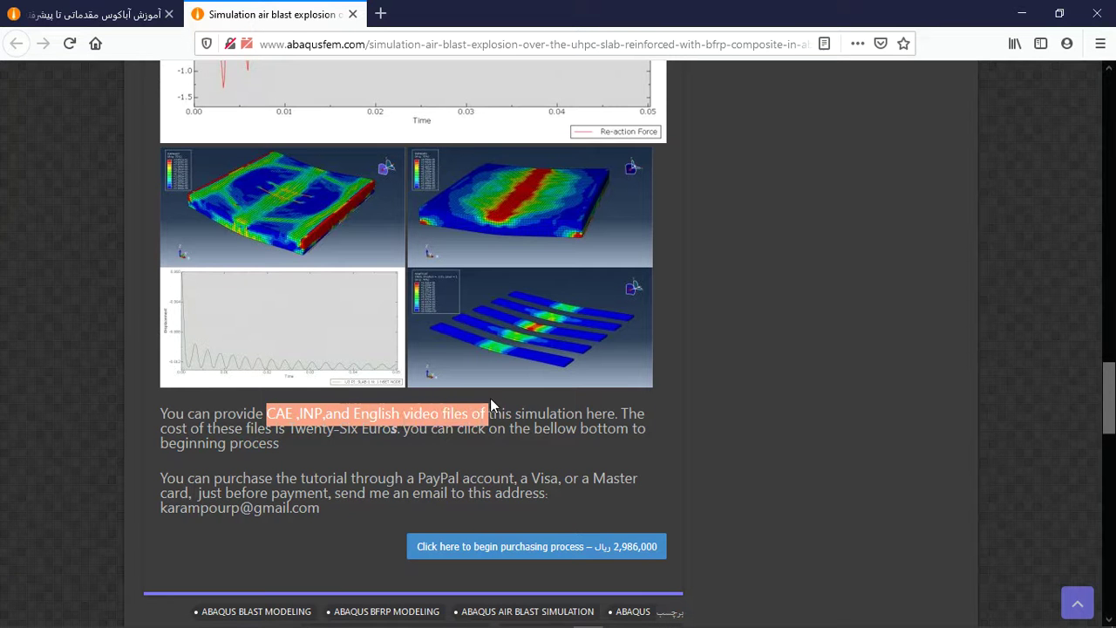
click(377, 452)
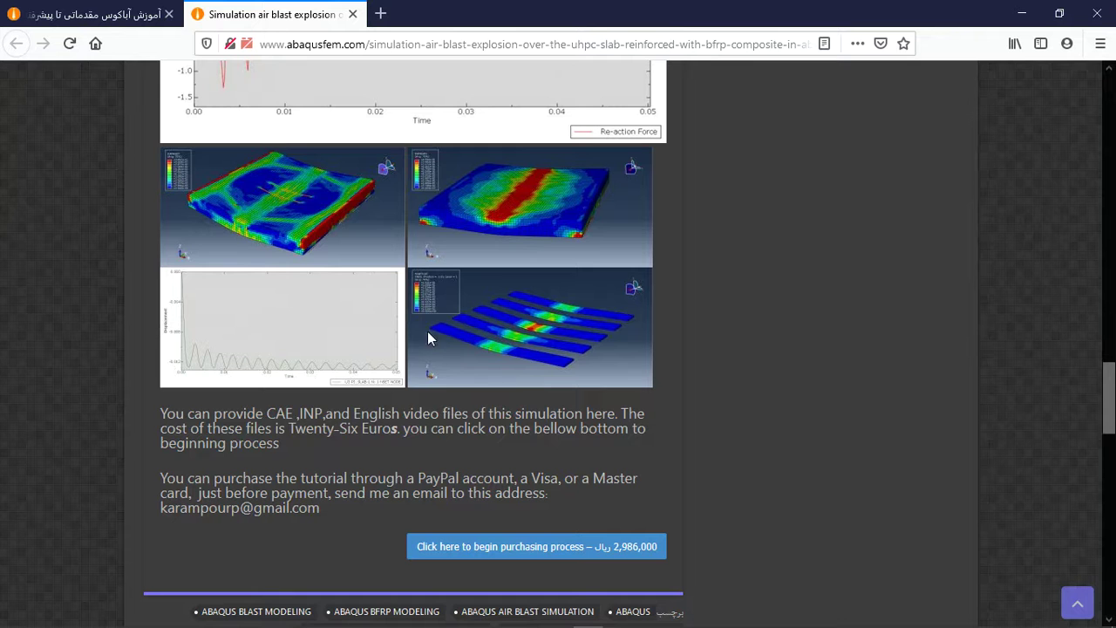
drag(290, 428, 471, 427)
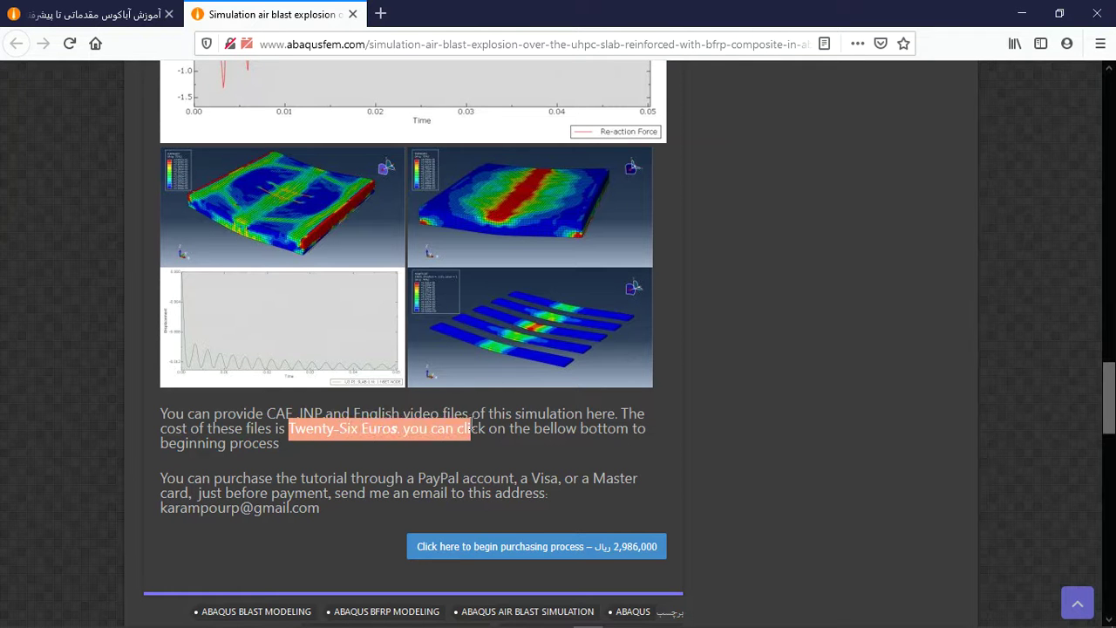
click(325, 485)
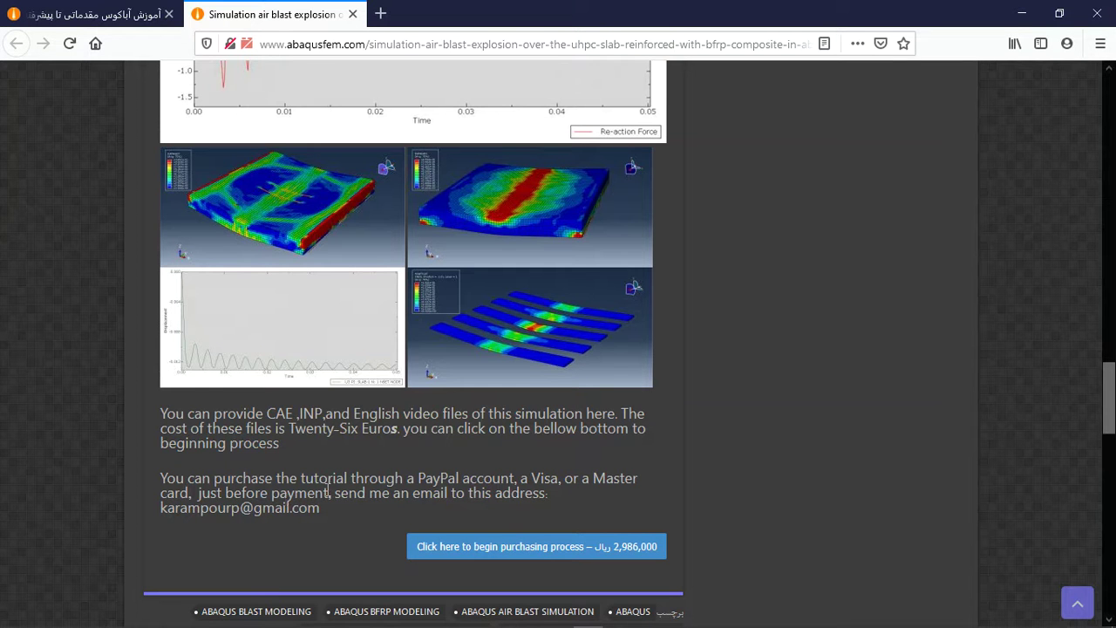
drag(322, 509, 161, 511)
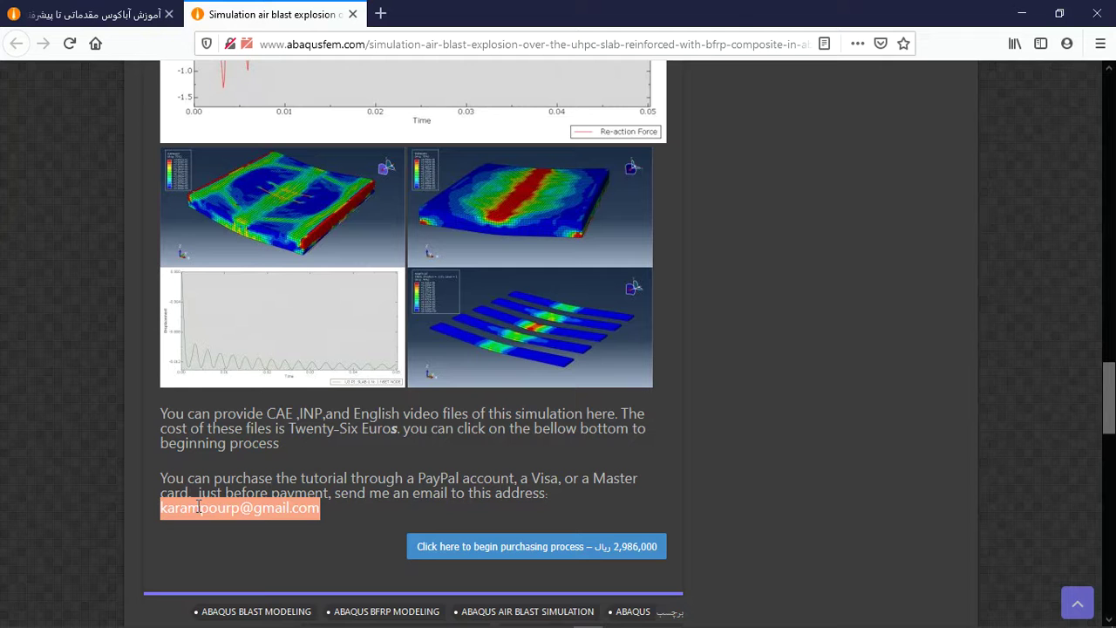
click(439, 493)
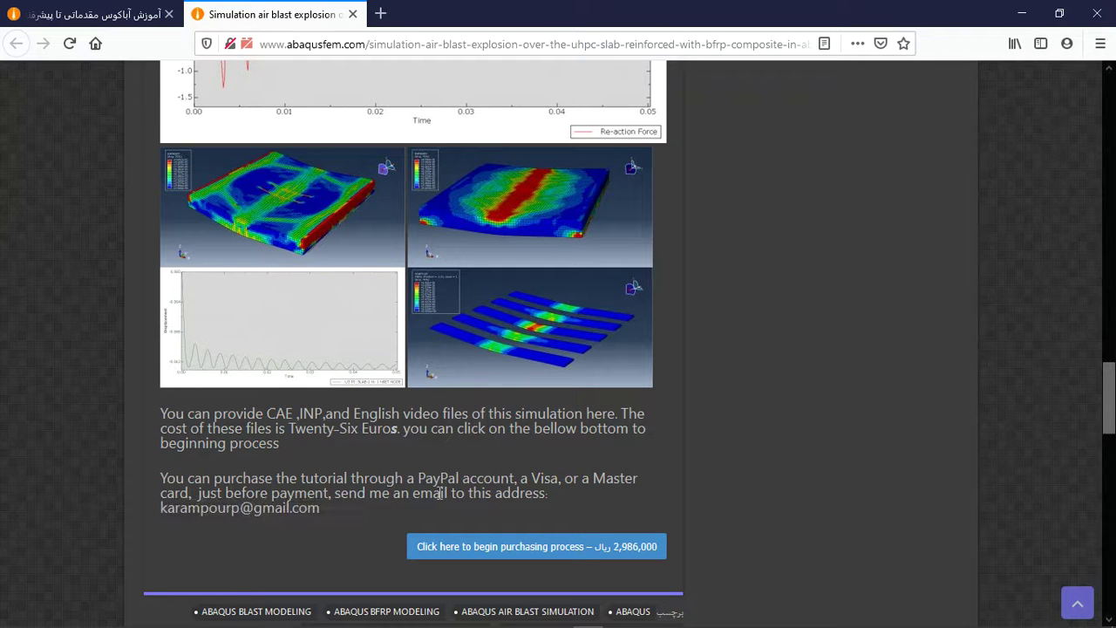
mouse_move(664, 621)
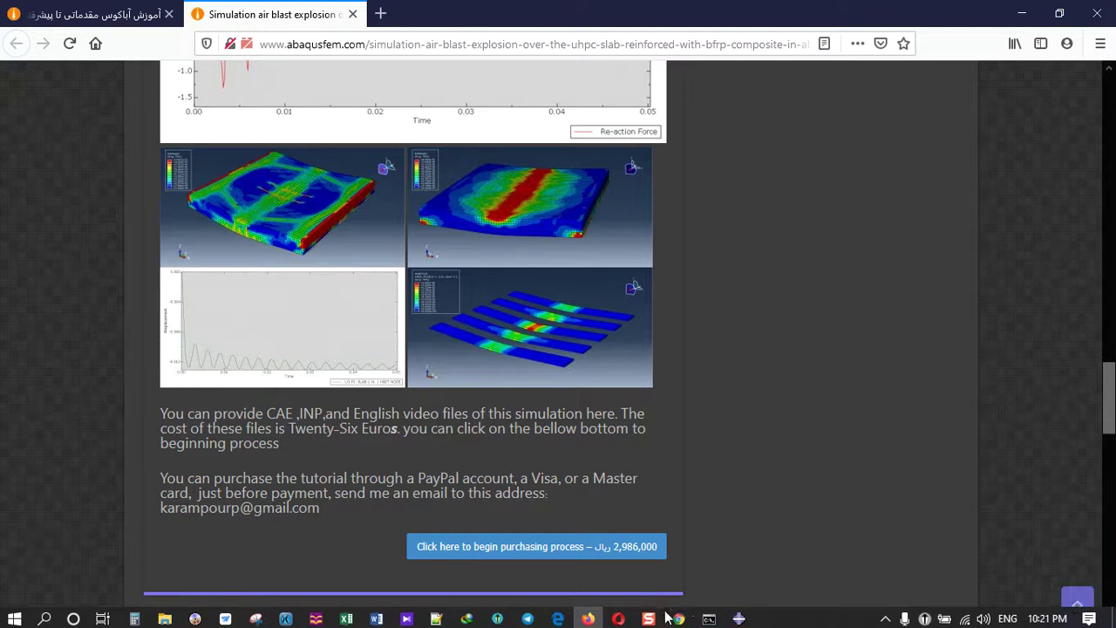